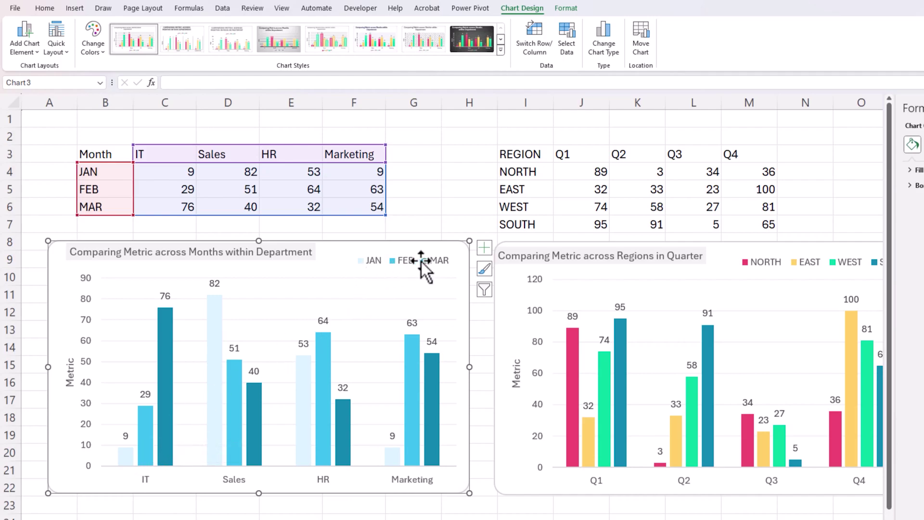
Select the quarterly region chart so the Format pane can be closed
left_click(696, 245)
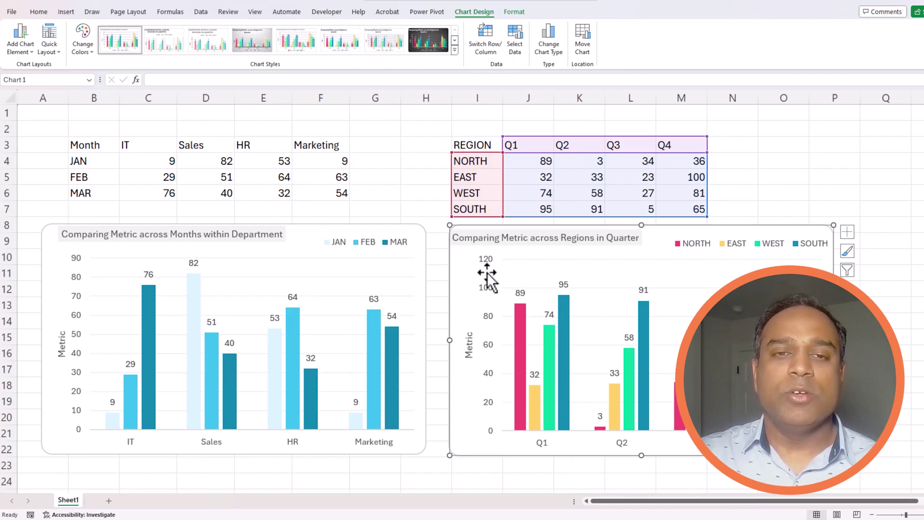
Select the regional Q1–Q4 table with its headers to show its data
mouse_move(484, 142)
left_mouse_down()
mouse_move(609, 155)
mouse_move(674, 203)
left_mouse_up()
left_click(759, 166)
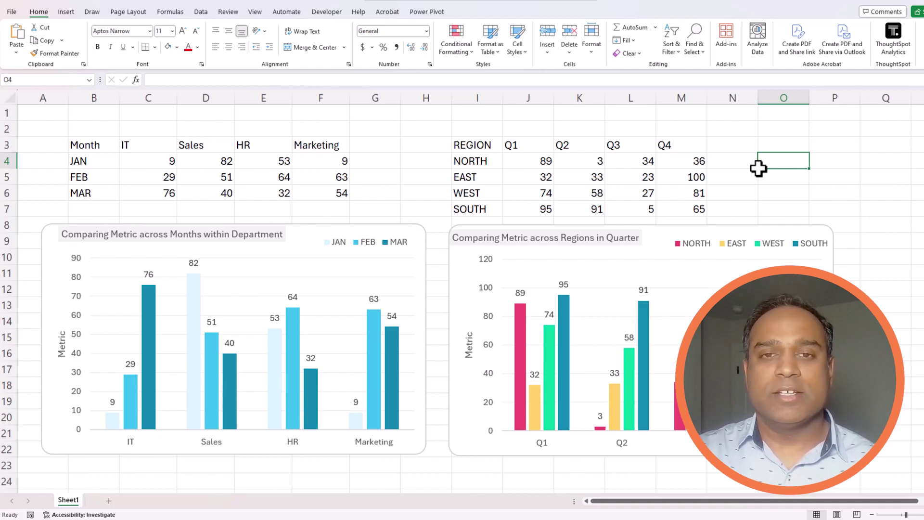
left_click_drag(490, 145, 673, 204)
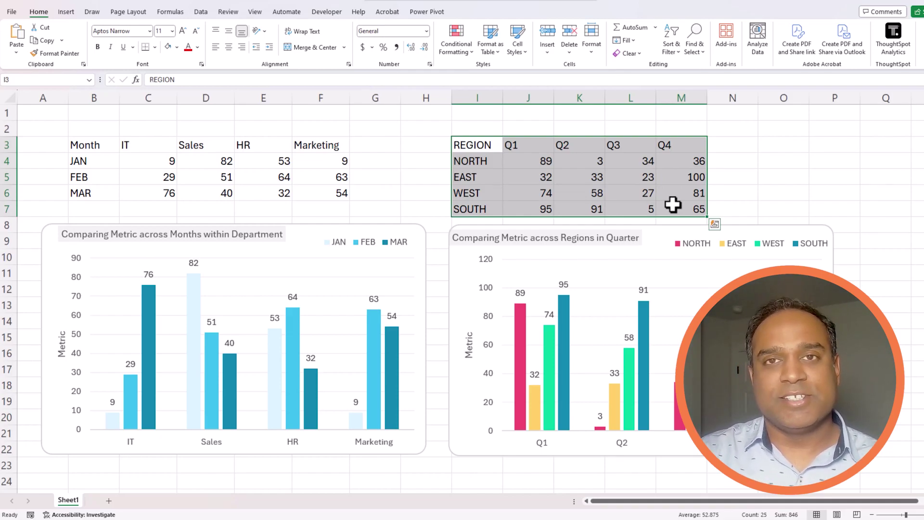
left_click(370, 178)
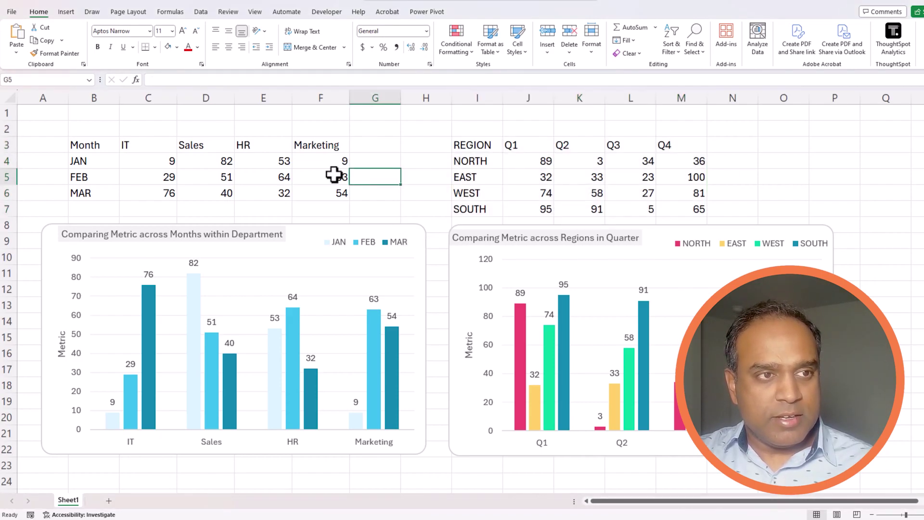
Move the department chart further down, below row 21
left_click_drag(99, 144, 304, 191)
left_click_drag(392, 234, 391, 443)
left_click(165, 239)
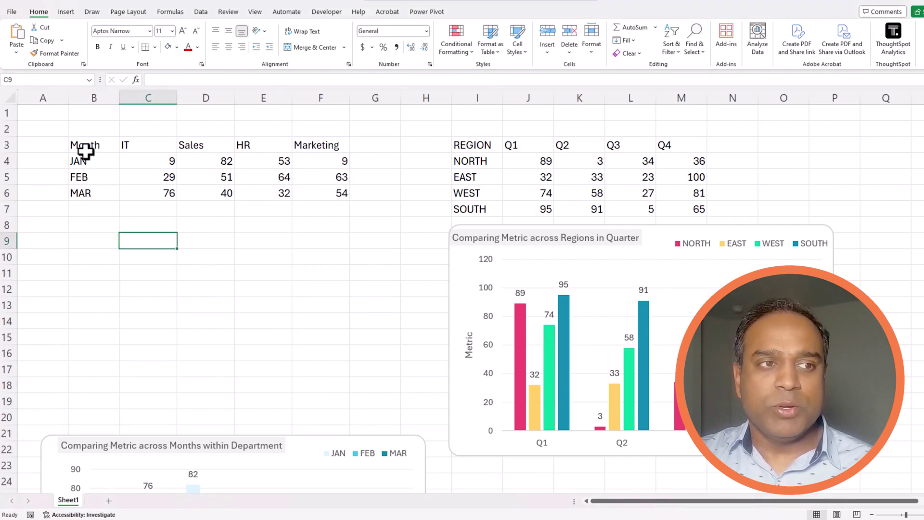
Reselect the month-by-department table B3:F6
left_click_drag(89, 147, 319, 192)
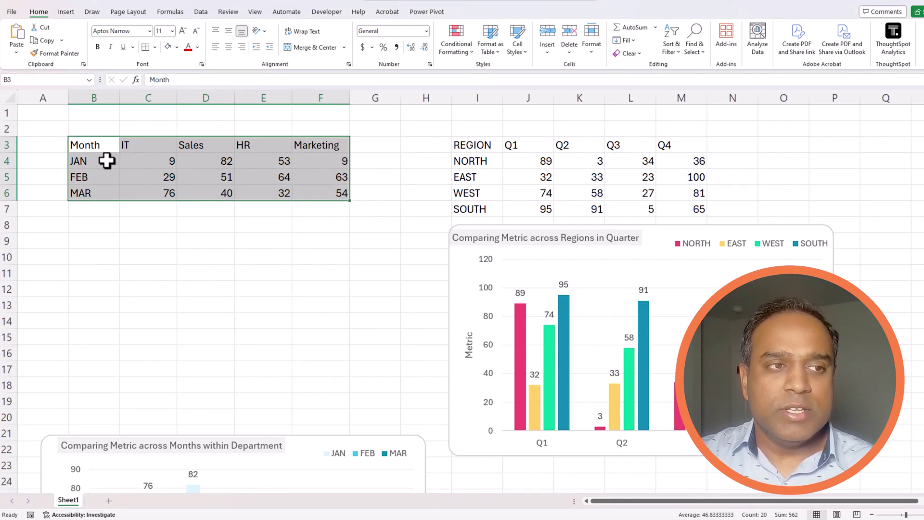
left_click_drag(99, 162, 98, 192)
left_click_drag(140, 165, 143, 191)
left_click_drag(92, 146, 310, 190)
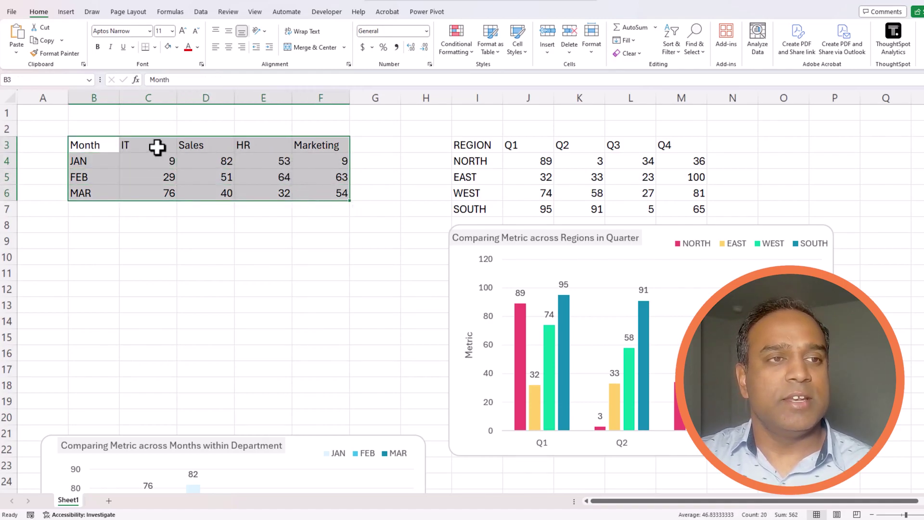
Insert a clustered column chart from the month table B3:F6
left_click(103, 146)
left_click_drag(174, 148, 306, 188)
left_click(73, 12)
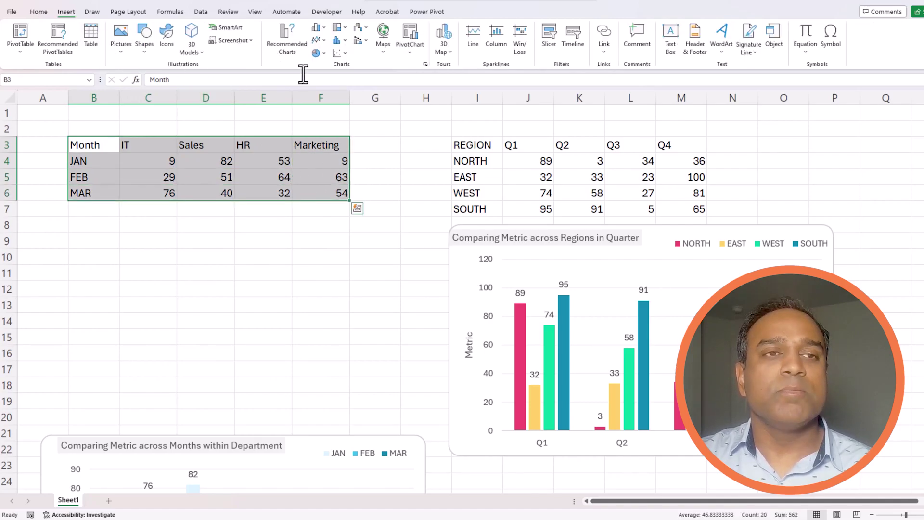
left_click(324, 30)
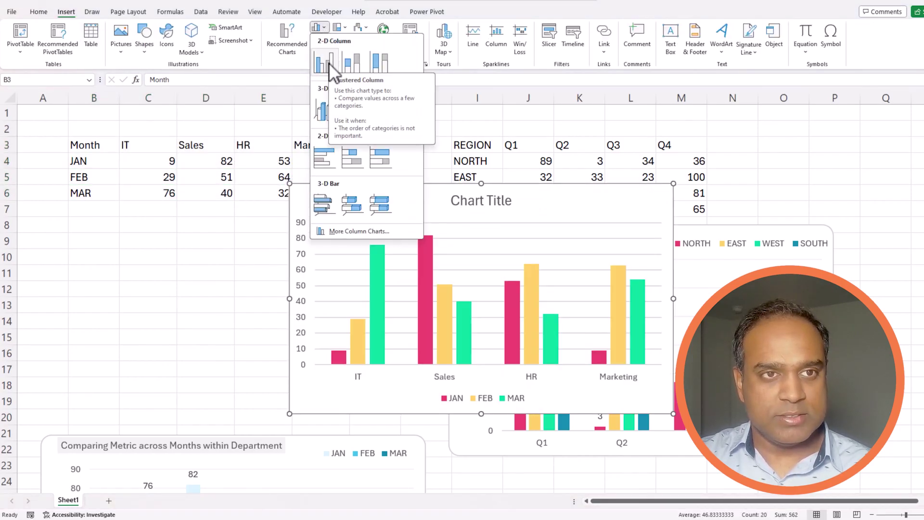
left_click(329, 63)
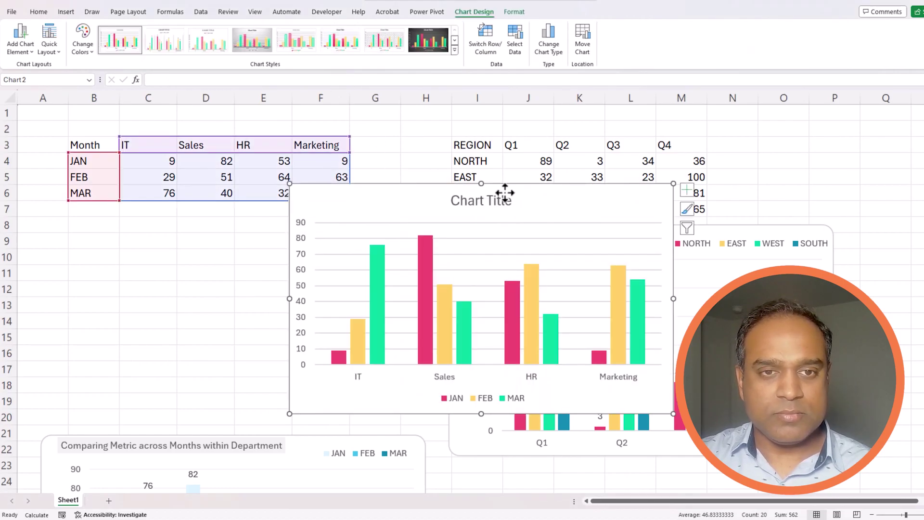
Place the new chart under the month table and move the region chart down-right
left_click_drag(498, 195, 275, 211)
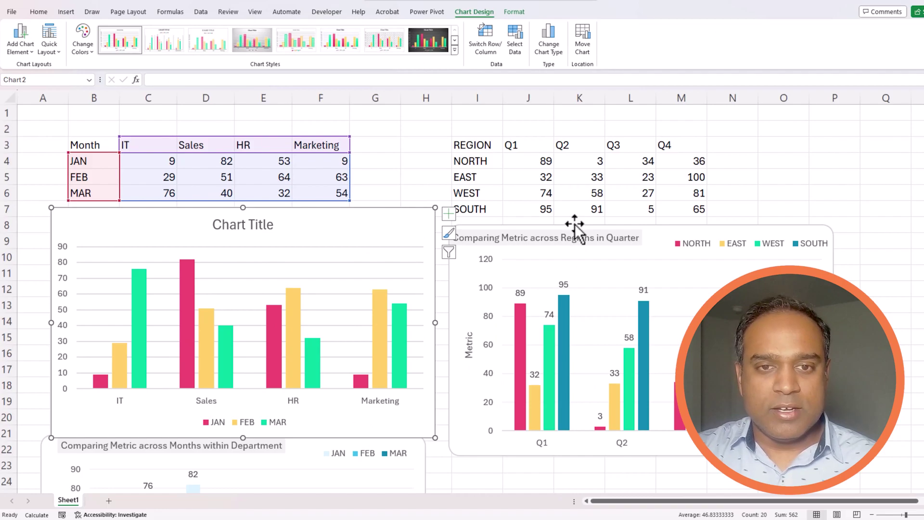
left_click_drag(579, 231, 701, 458)
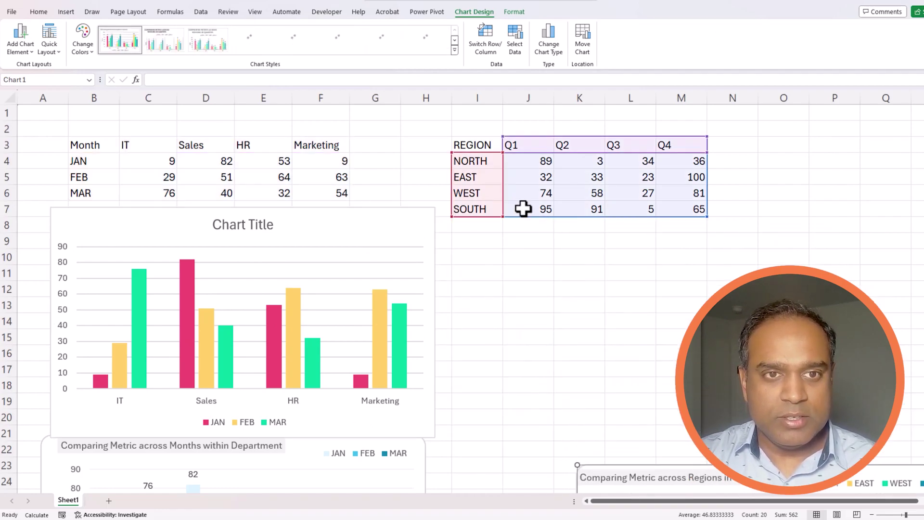
left_click_drag(388, 208, 450, 208)
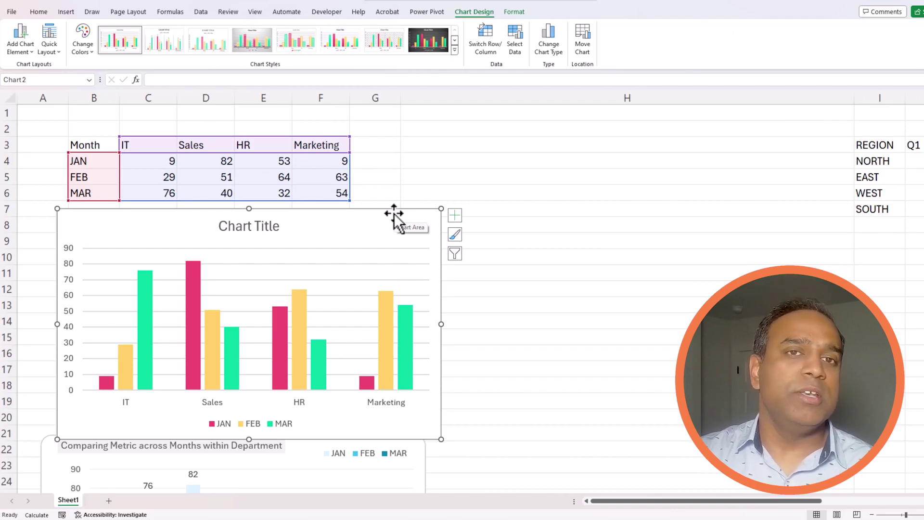
Move the chart beside the table and retitle it 'Comparing metric across months', top-left
left_click(407, 181)
left_click_drag(377, 210, 681, 135)
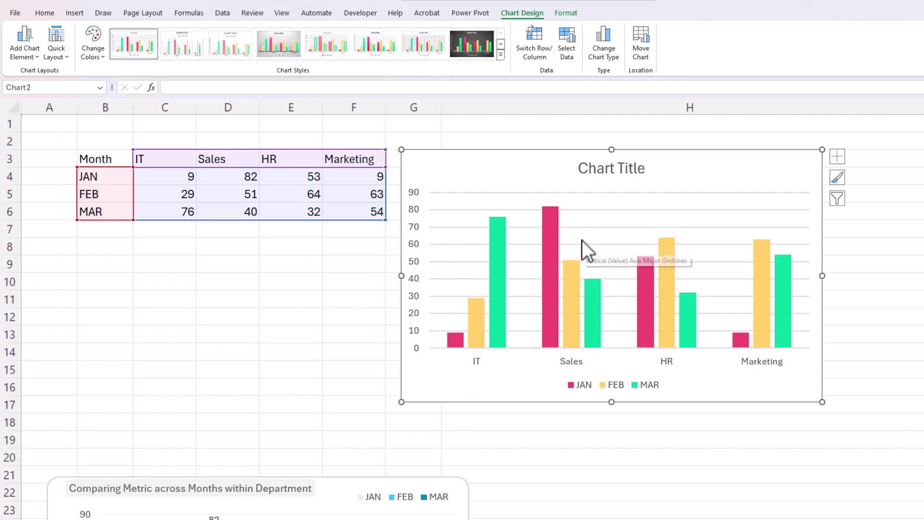
left_click(608, 169)
left_click(618, 170)
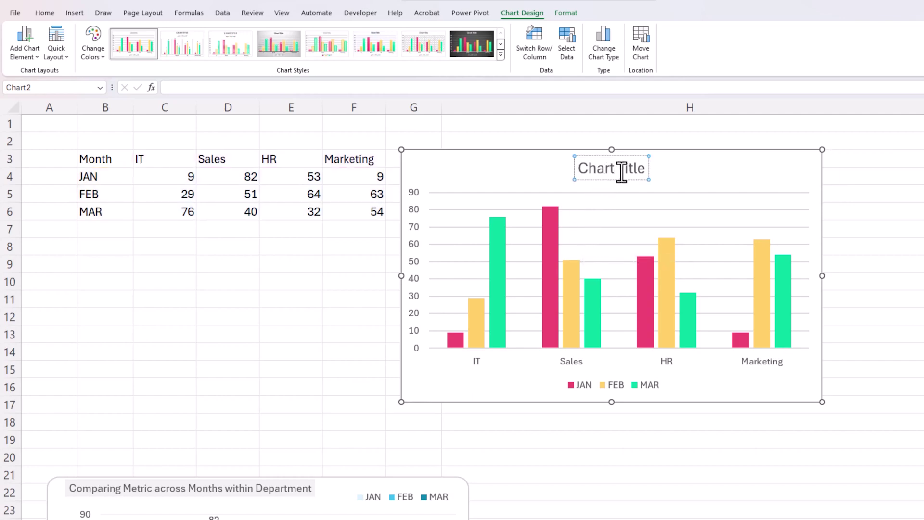
key("ctrl+a")
type("Comparing metric across months")
left_click_drag(534, 180, 501, 178)
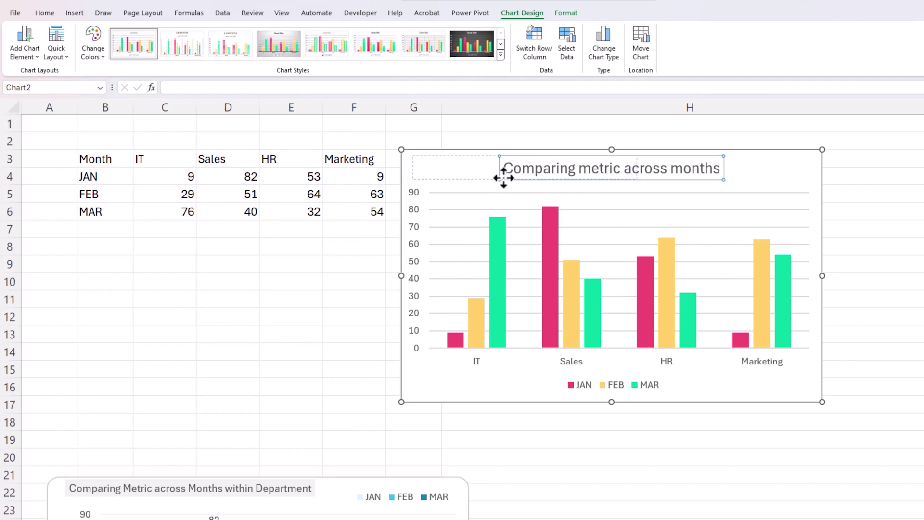
Place the JAN/FEB/MAR legend at the chart's top right, overlapping the plot area
right_click(649, 384)
left_click(689, 489)
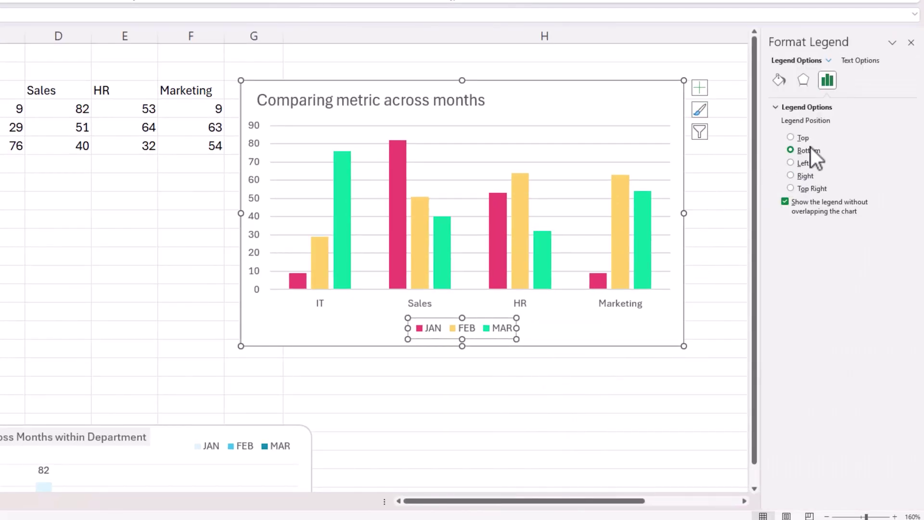
left_click(801, 138)
left_click_drag(477, 137, 617, 134)
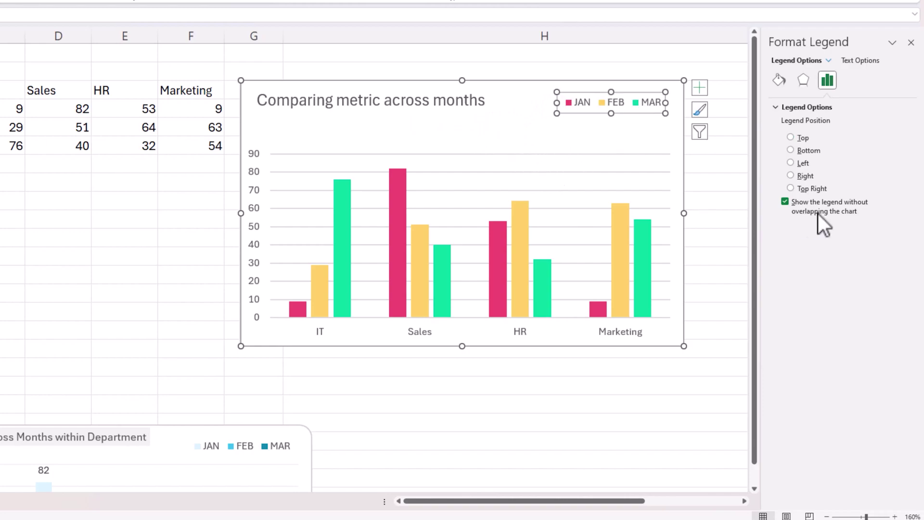
left_click(790, 207)
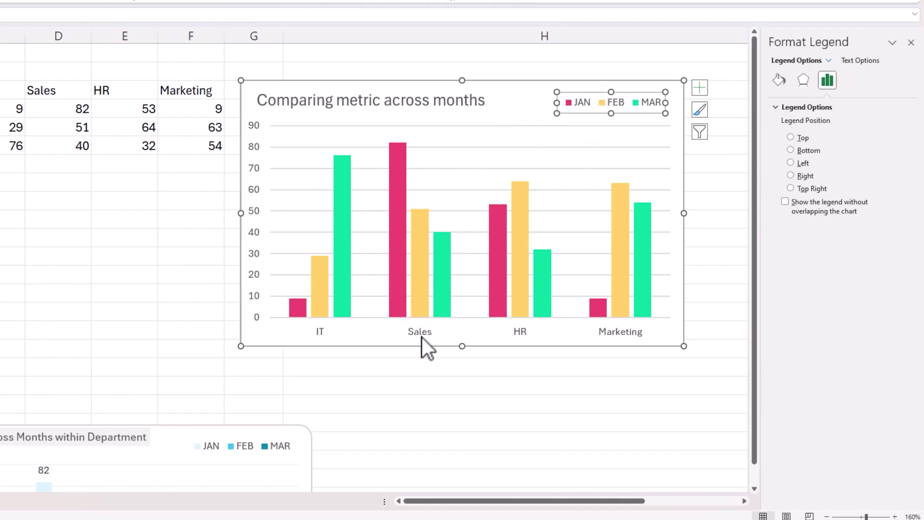
Turn on axis titles for both chart axes
right_click(409, 341)
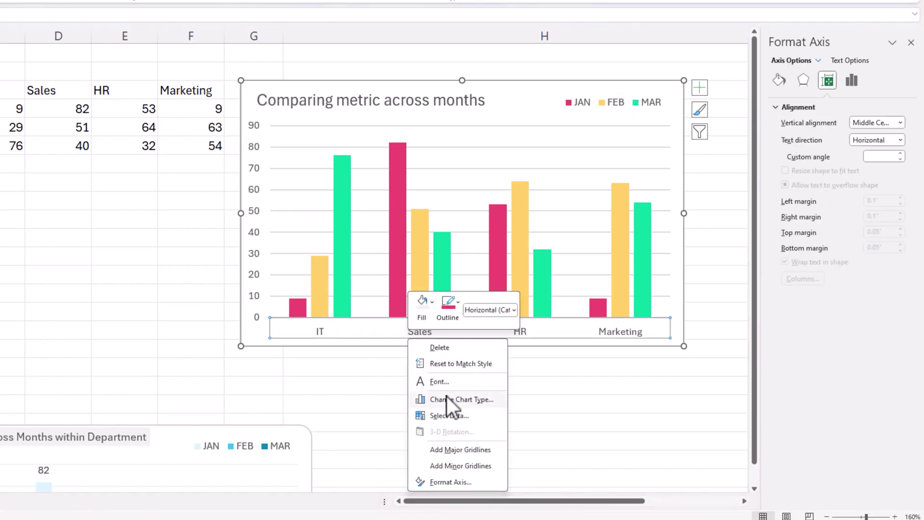
left_click(699, 88)
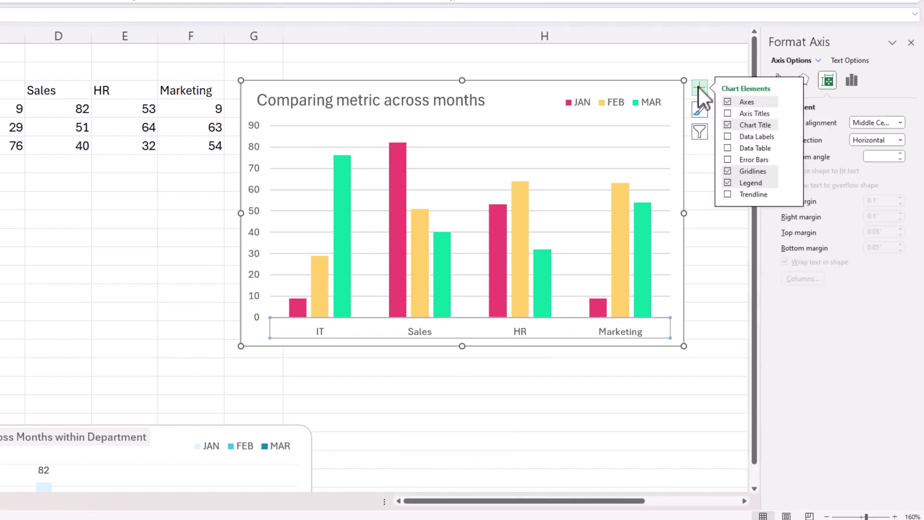
left_click(734, 111)
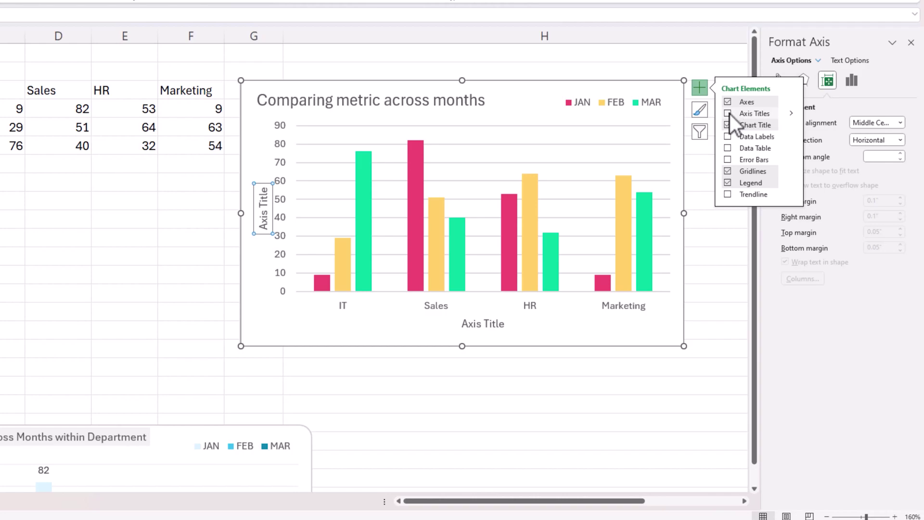
left_click(729, 114)
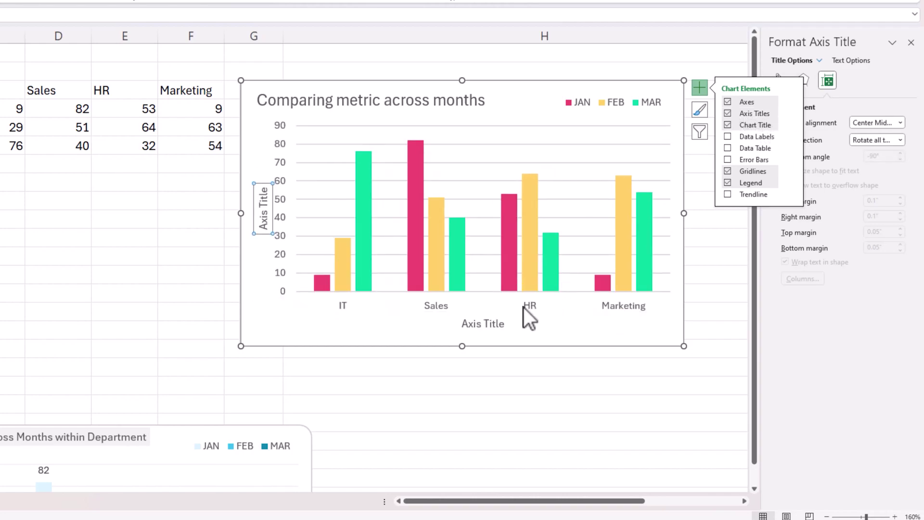
Title the horizontal axis 'Department' and the vertical axis 'Metric'
left_click(483, 320)
left_click(504, 321)
triple_click(504, 324)
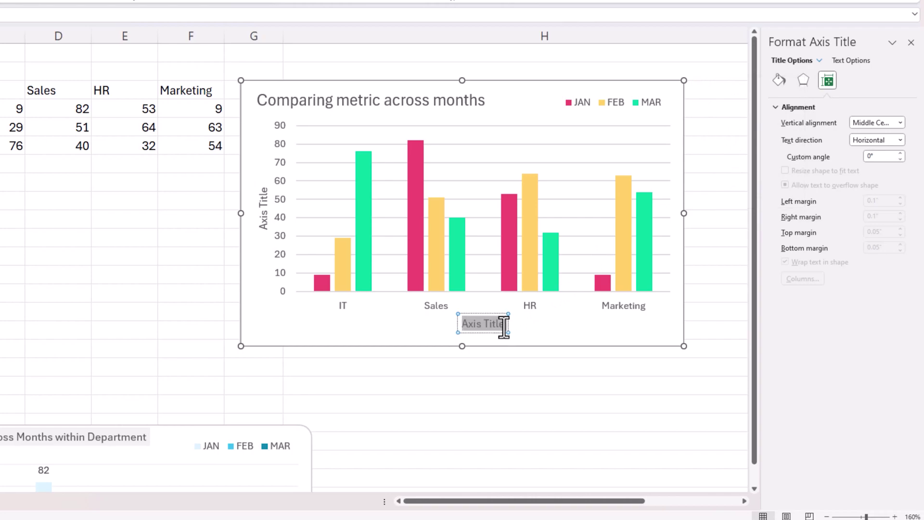
type("Department")
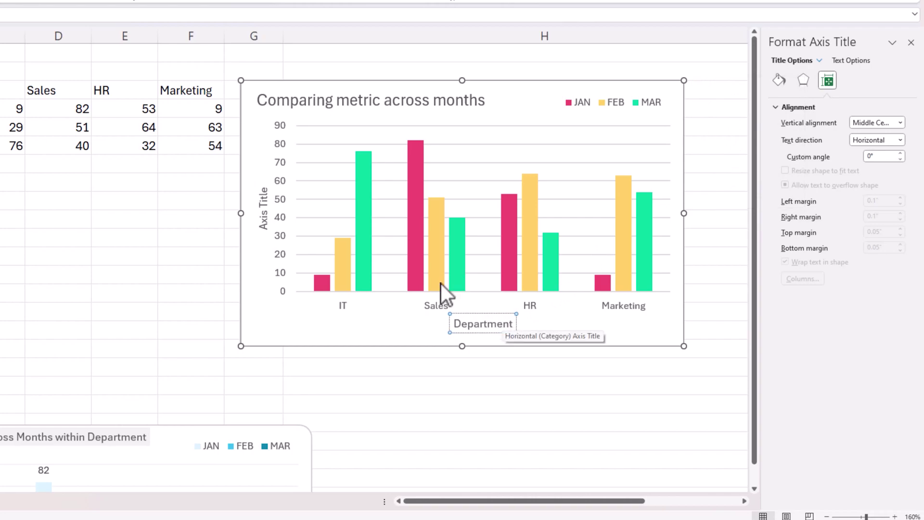
left_click(267, 207)
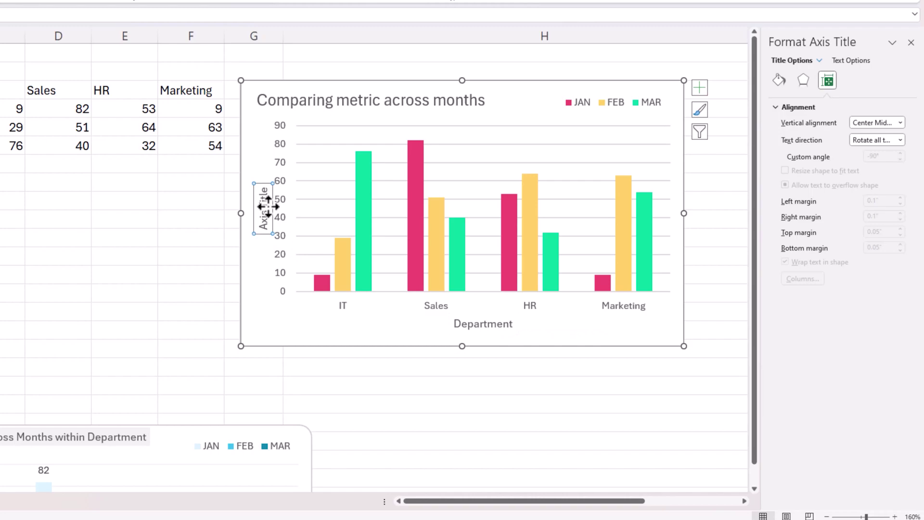
triple_click(270, 207)
type("Metric")
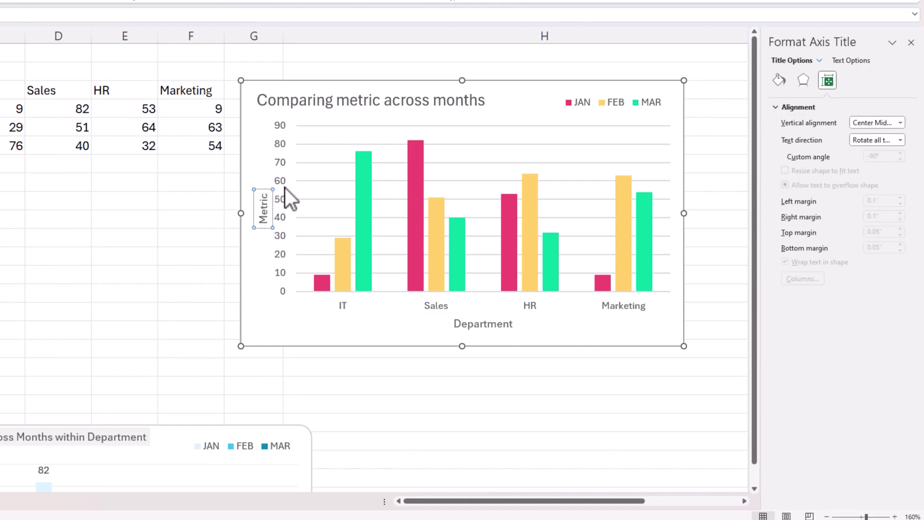
left_click(303, 196)
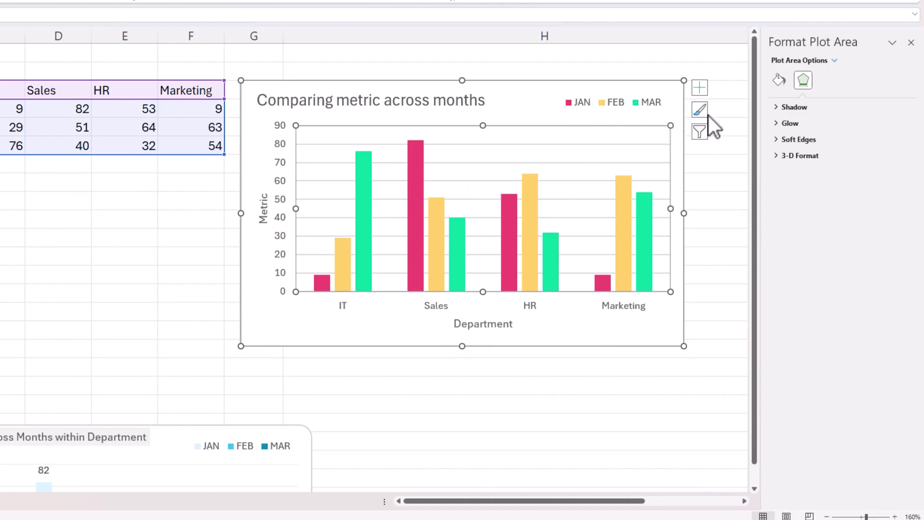
Add data labels to every column and make the major gridlines solid in a new colour
left_click(707, 93)
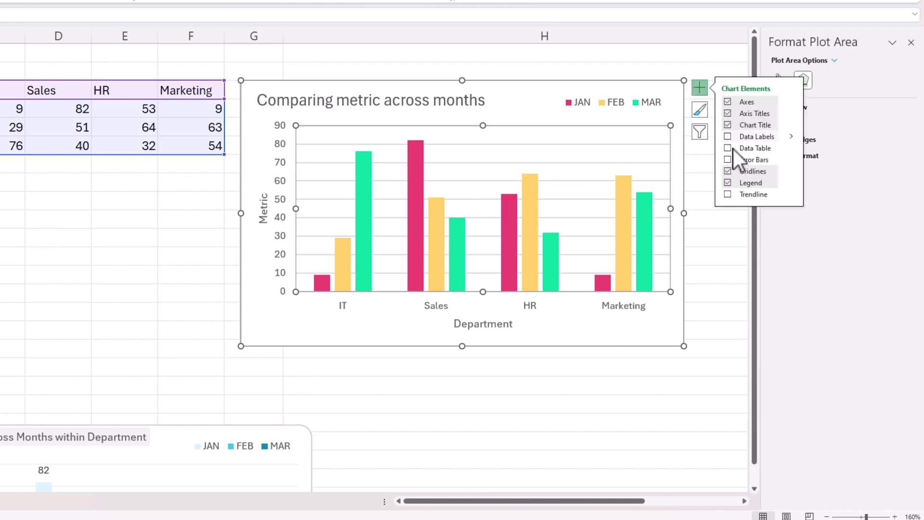
left_click(728, 138)
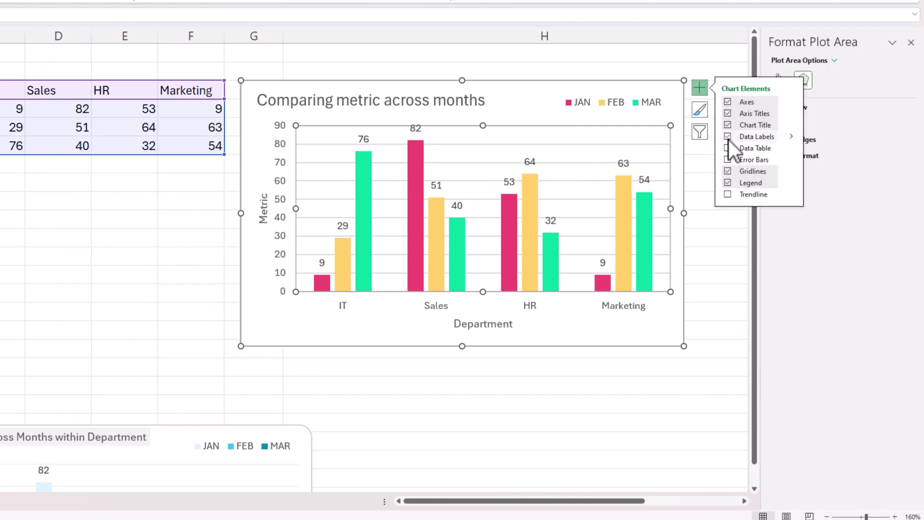
right_click(470, 164)
left_click(455, 164)
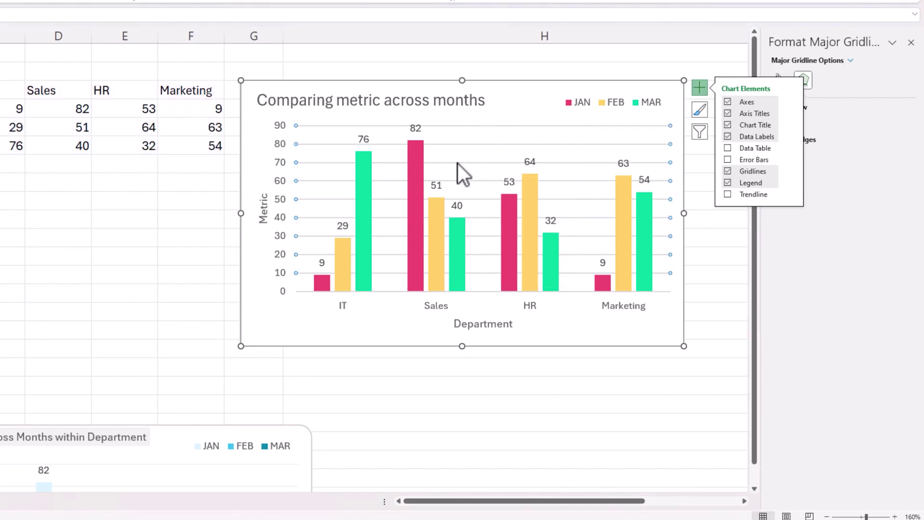
right_click(455, 164)
left_click(510, 254)
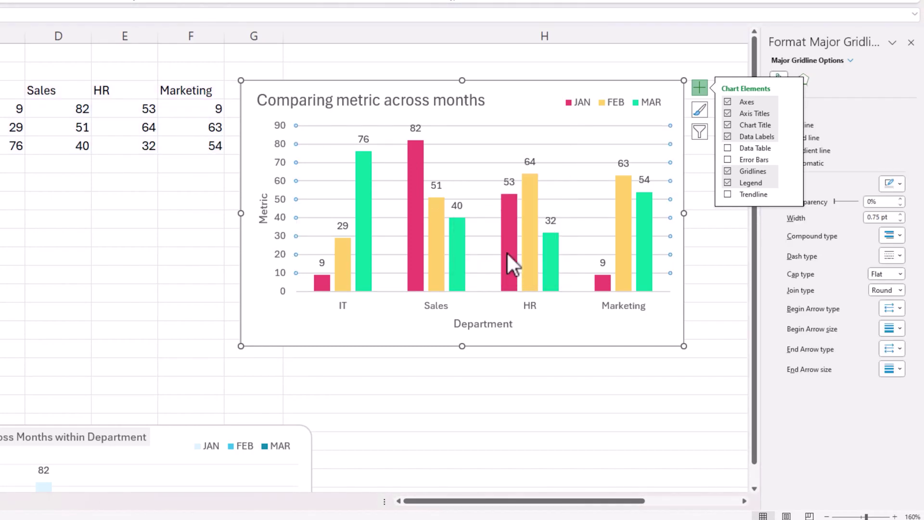
left_click(830, 185)
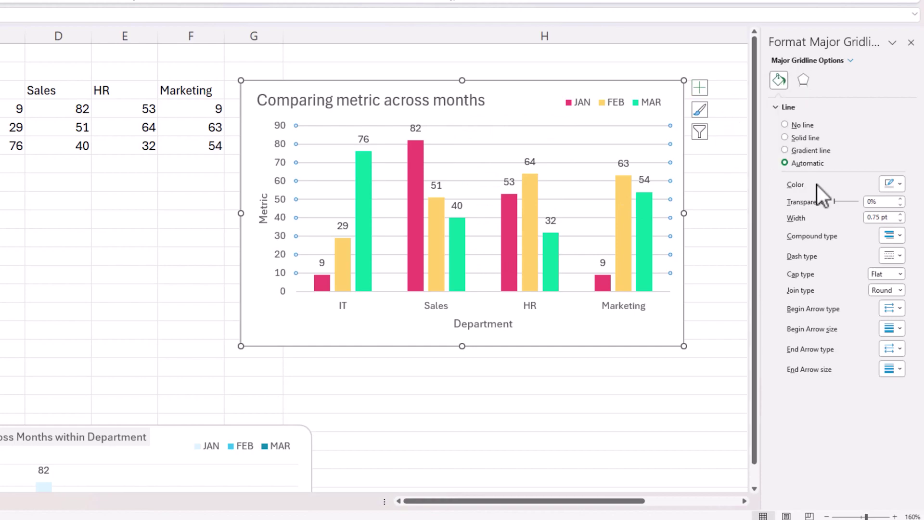
left_click(810, 139)
left_click(892, 183)
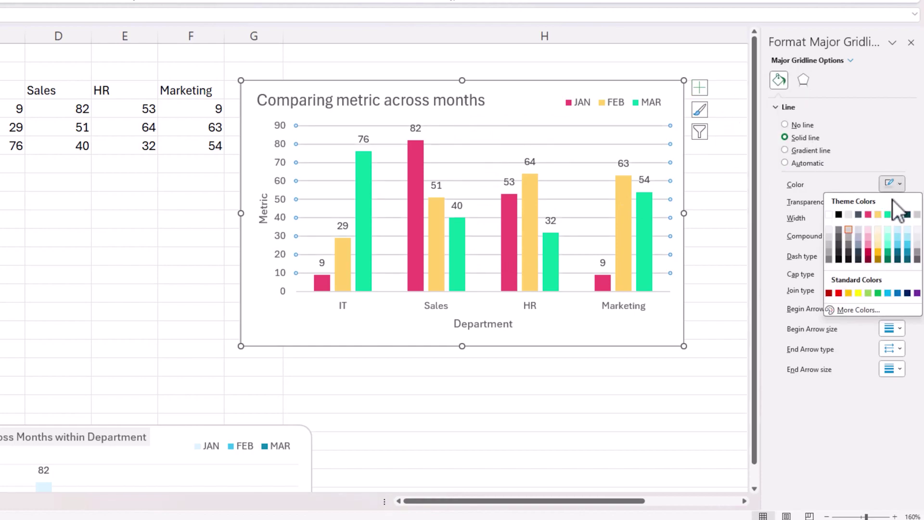
left_click(832, 230)
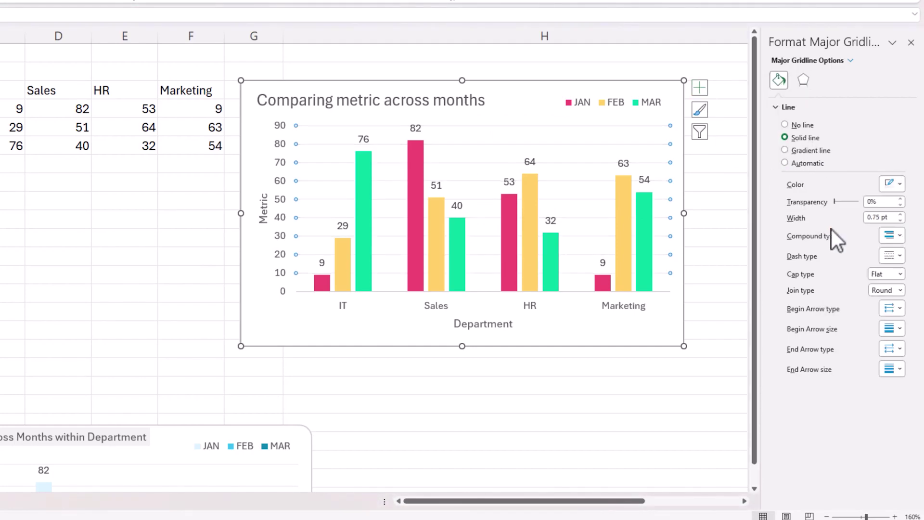
Give the chart area rounded corners and a solid dark grey 1 pt border
left_click(552, 371)
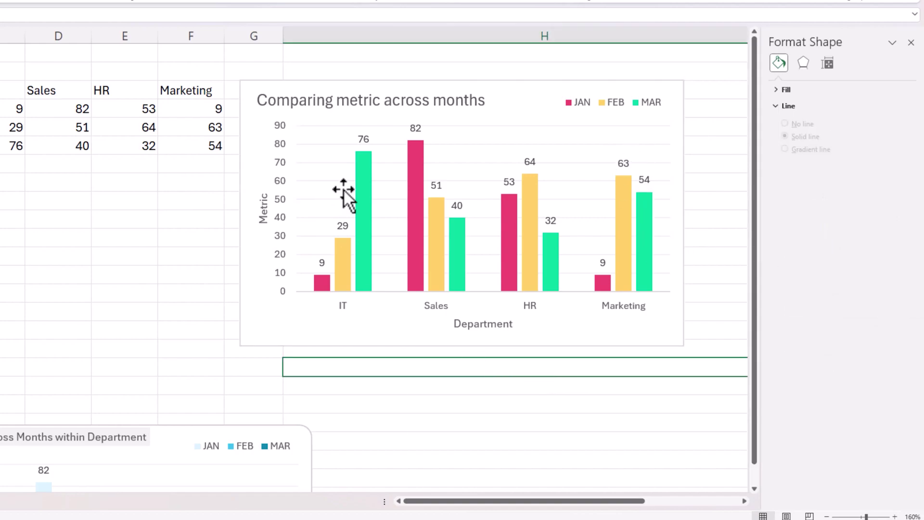
left_click(405, 91)
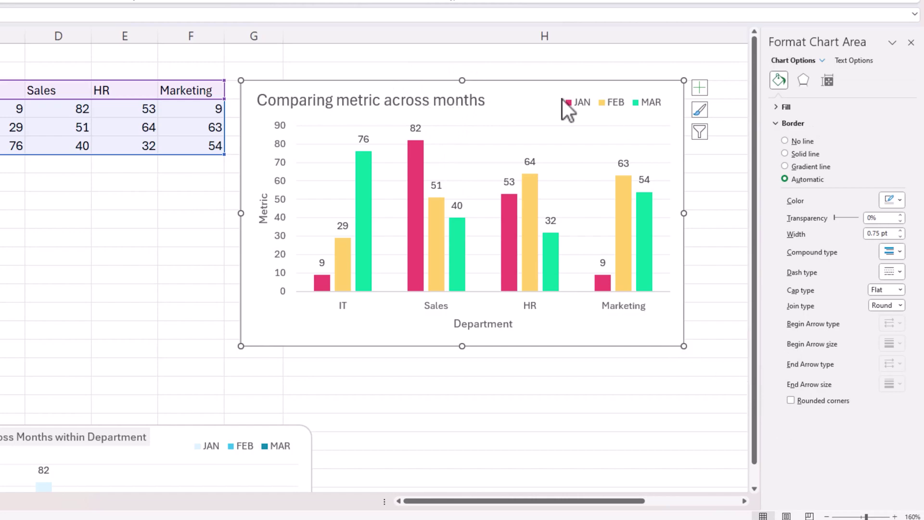
left_click(792, 402)
left_click(813, 154)
left_click(900, 200)
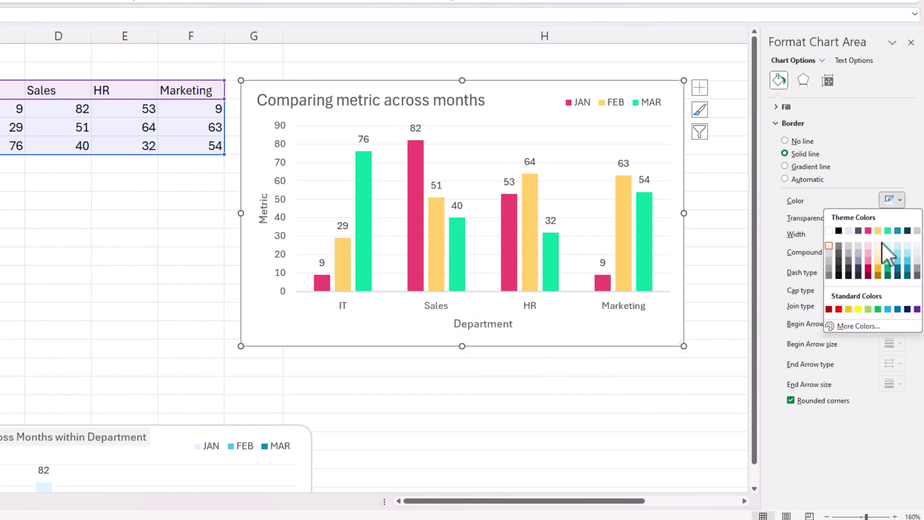
left_click(841, 245)
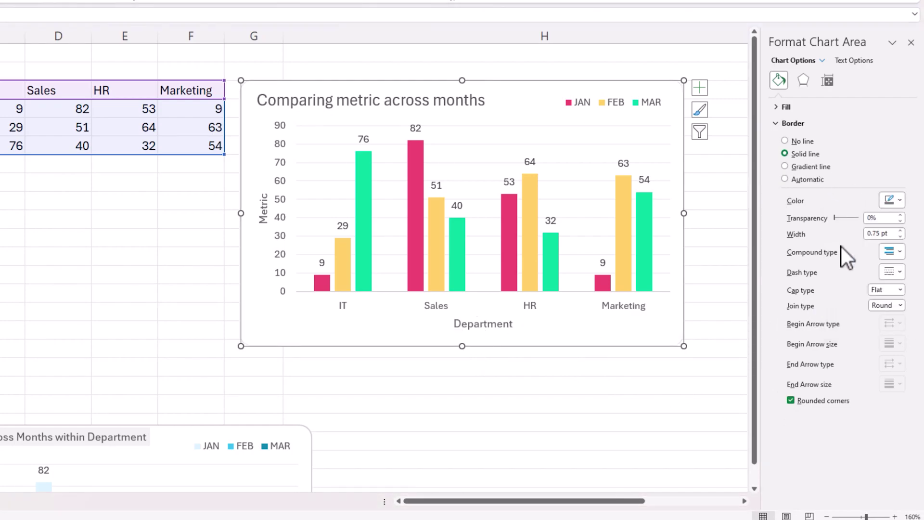
left_click(900, 230)
Shift the chart slightly to the left and reselect it
left_click(626, 413)
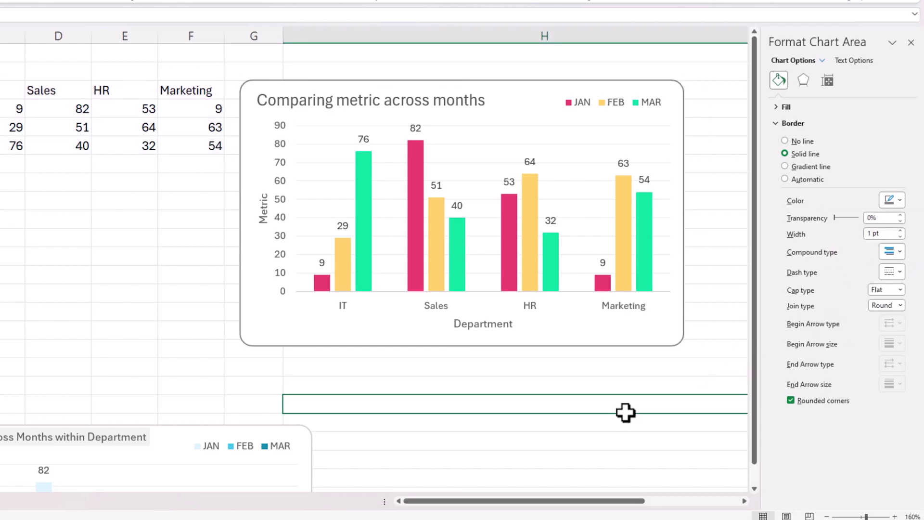
left_click_drag(550, 345, 542, 346)
left_click(541, 346)
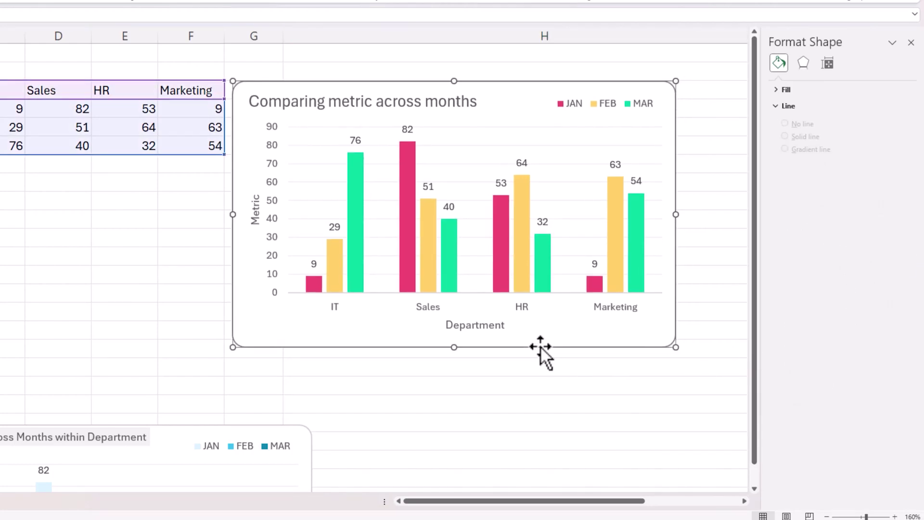
Give the JAN columns a solid dark teal fill
left_click(408, 166)
mouse_move(411, 164)
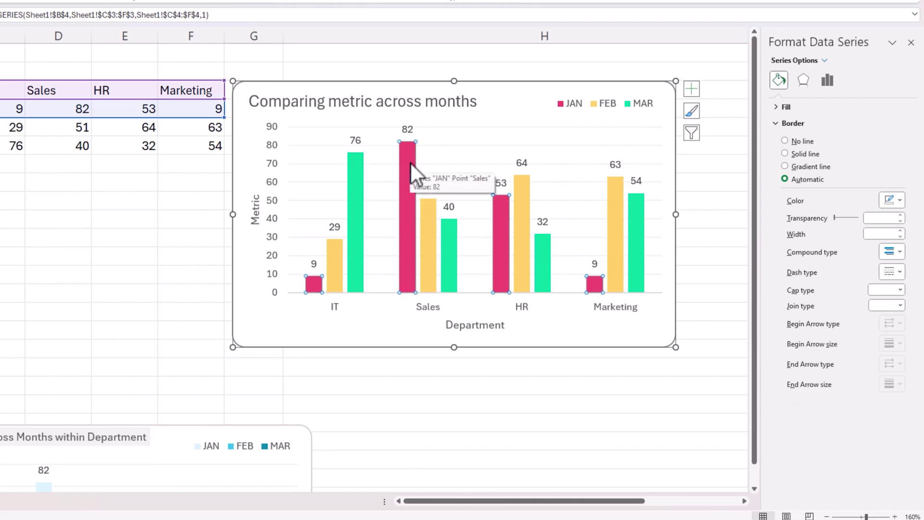
left_click(776, 107)
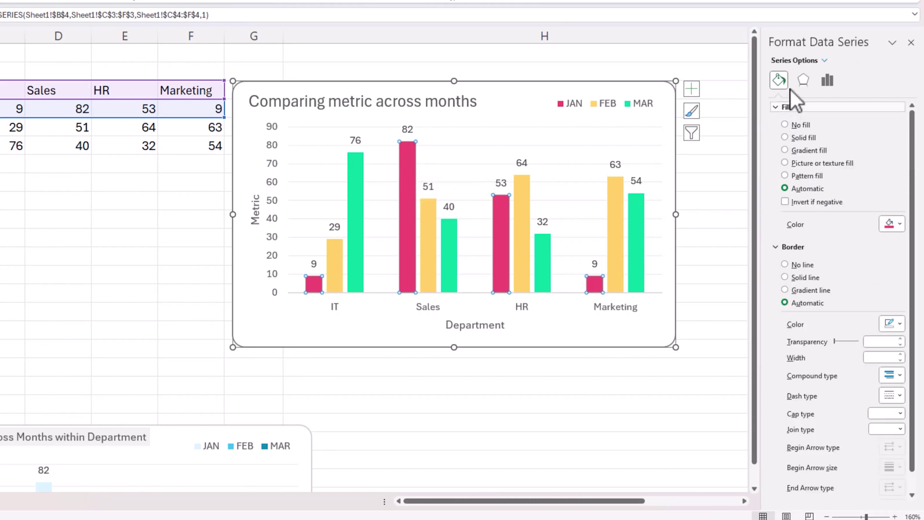
left_click(796, 138)
left_click(898, 225)
left_click(898, 227)
left_click(897, 225)
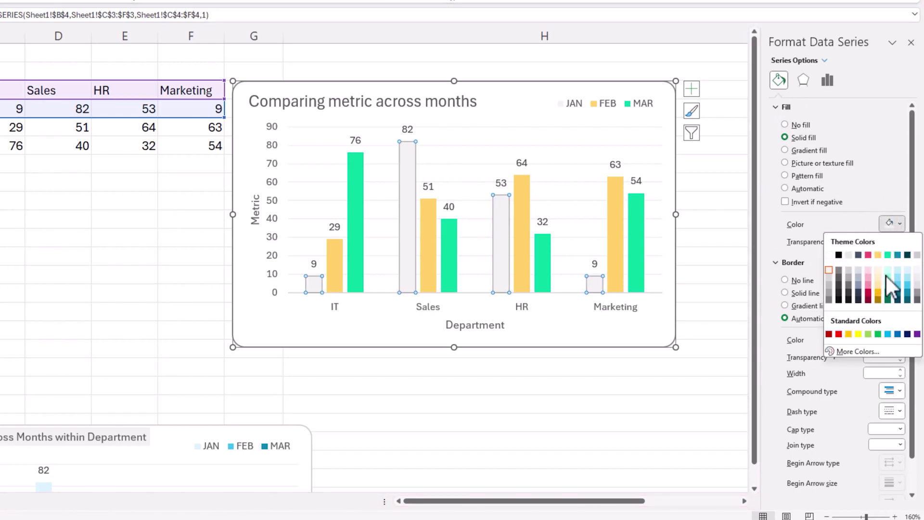
left_click(908, 285)
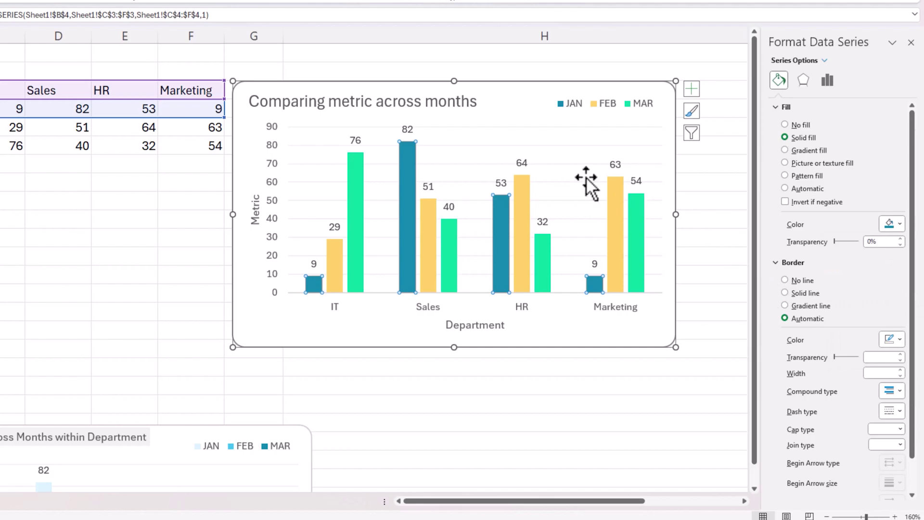
Fill the FEB columns light blue and change the JAN columns to very pale blue
left_click(430, 218)
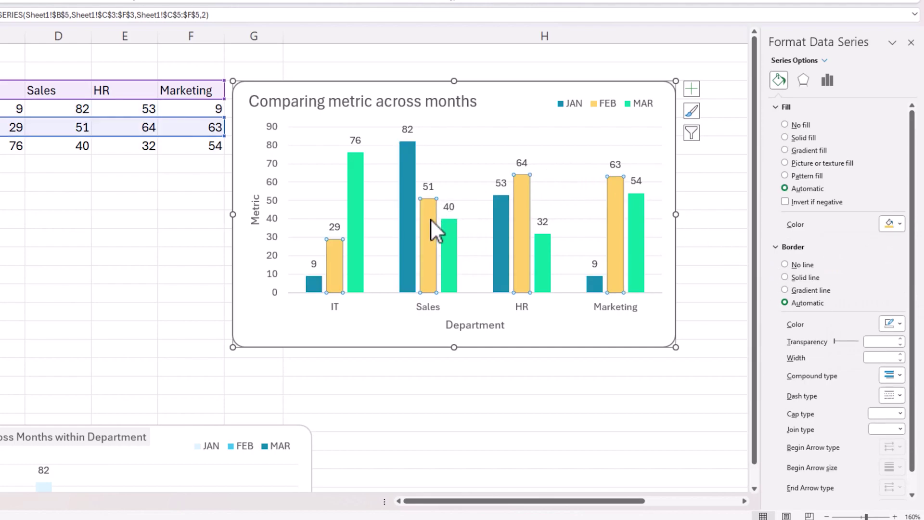
left_click(803, 137)
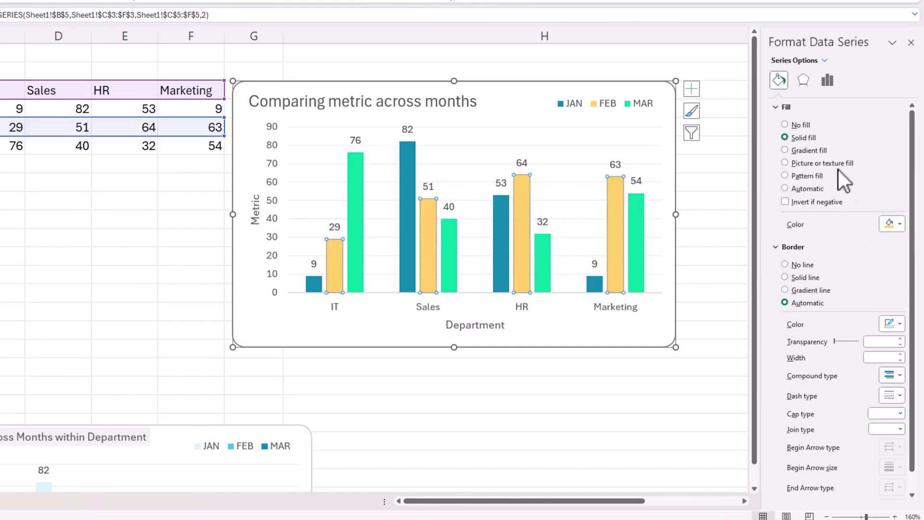
left_click(894, 224)
left_click(909, 288)
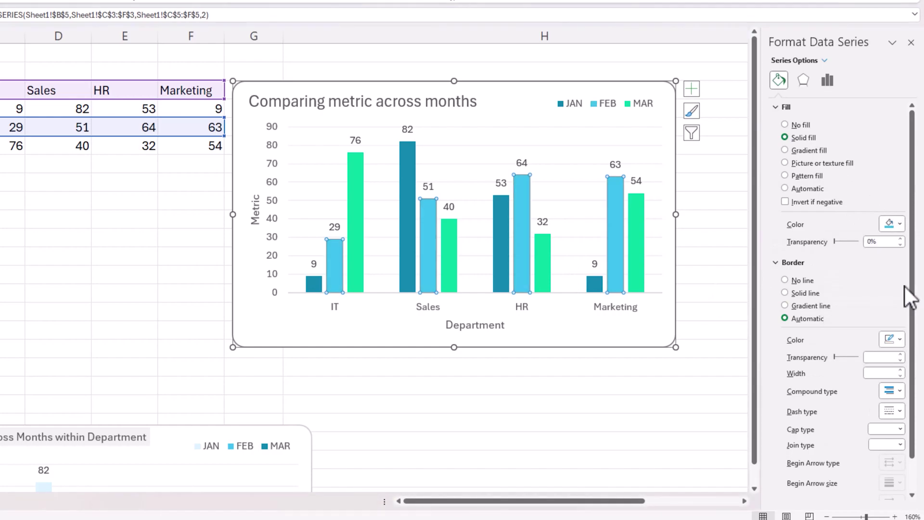
left_click(319, 281)
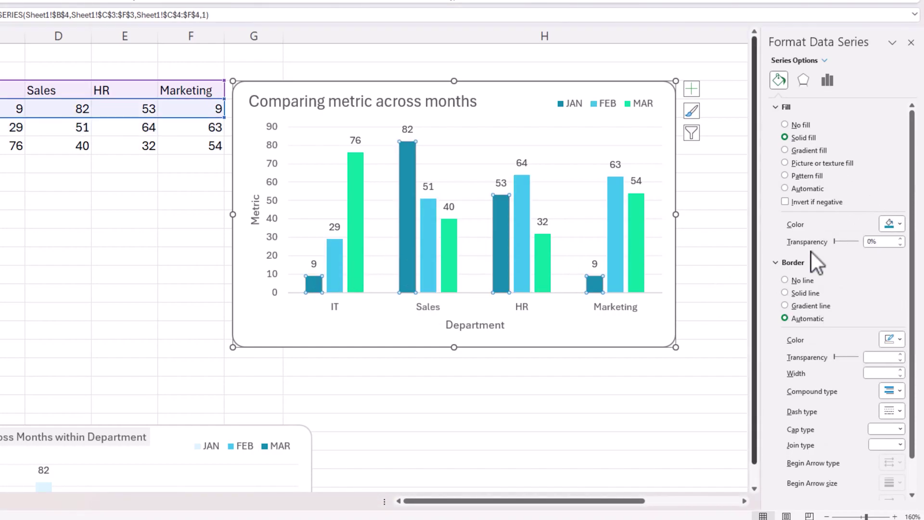
left_click(893, 223)
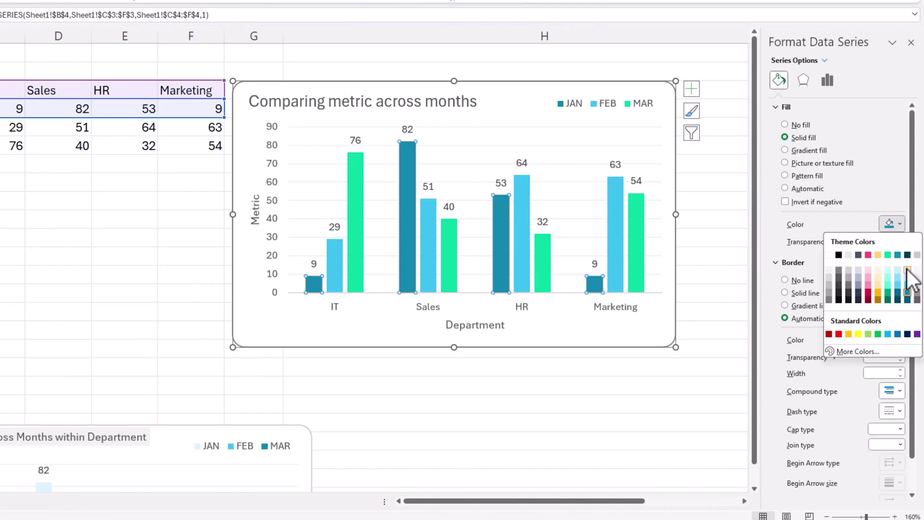
left_click(907, 270)
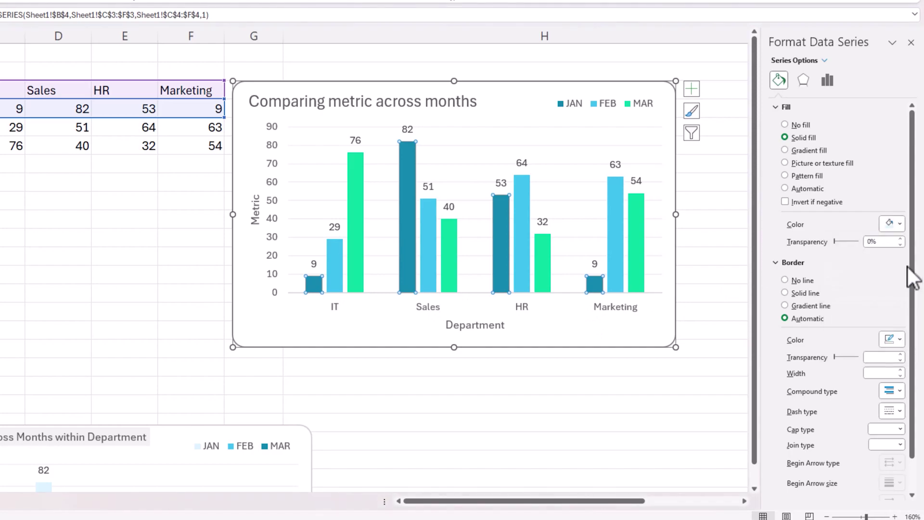
left_click(521, 391)
Give the MAR columns a solid dark teal fill
left_click(356, 262)
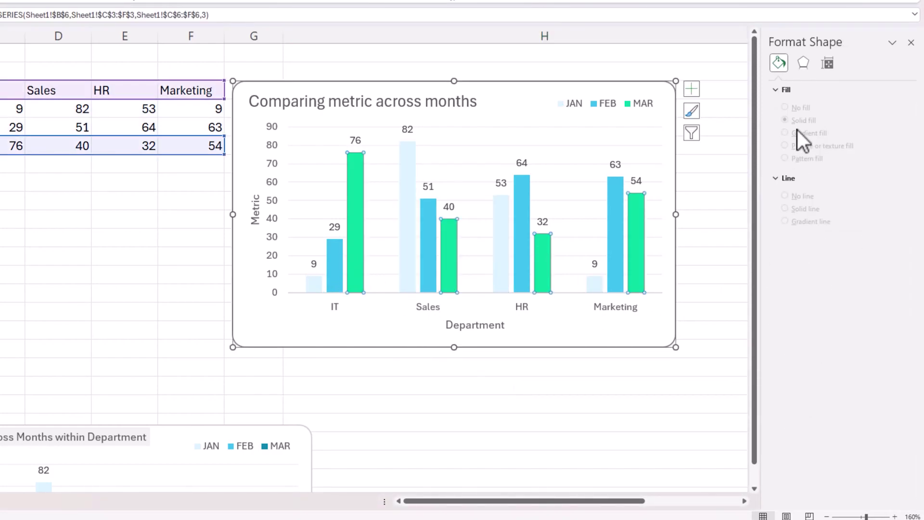
left_click(779, 80)
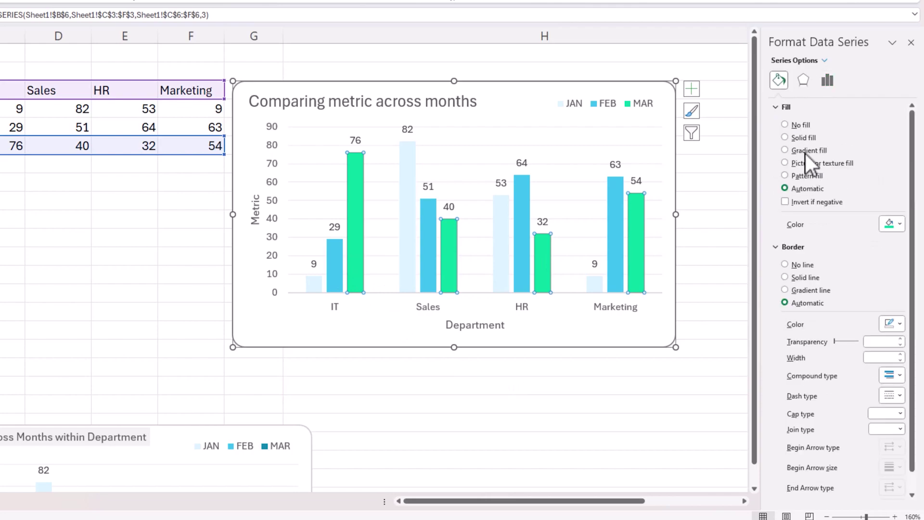
left_click(803, 137)
left_click(900, 224)
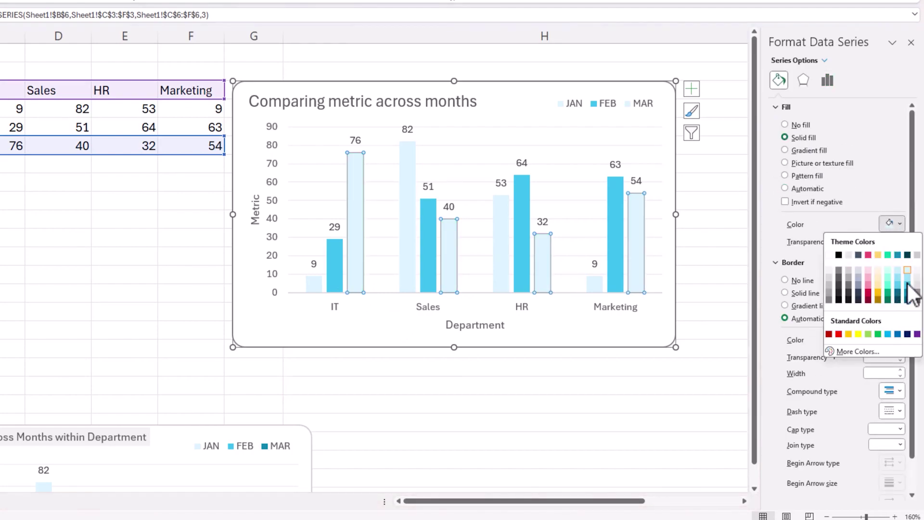
left_click(908, 292)
left_click(576, 385)
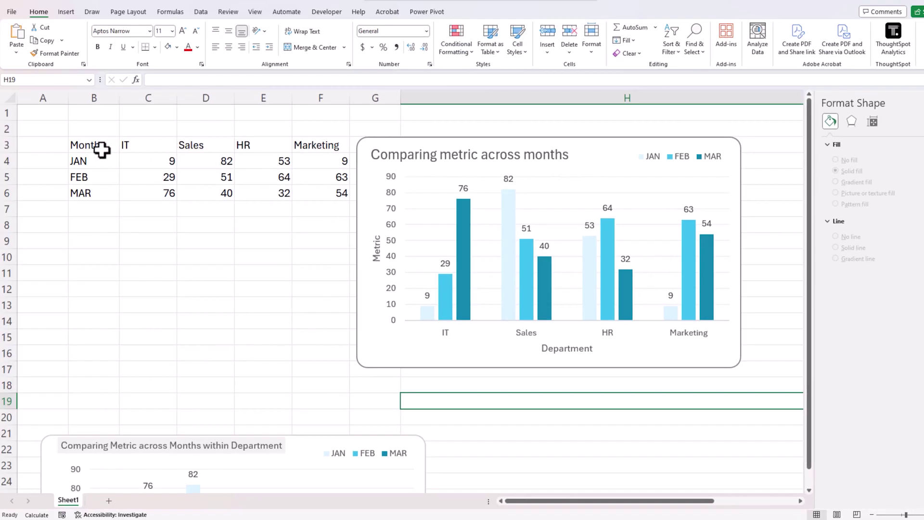
Move the styled department chart further to the right
left_click_drag(101, 149, 305, 193)
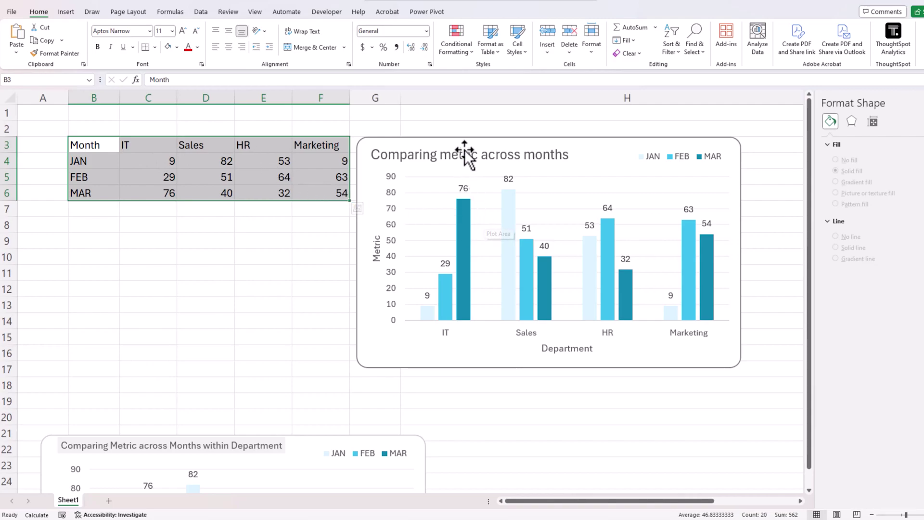
left_click_drag(465, 140, 578, 147)
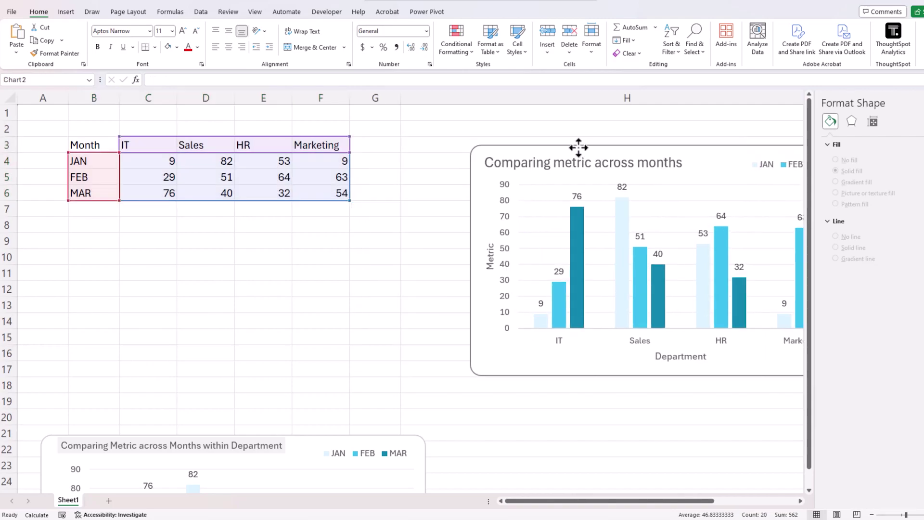
left_click(144, 244)
Insert an empty clustered column chart and place it below the data table
left_click(66, 11)
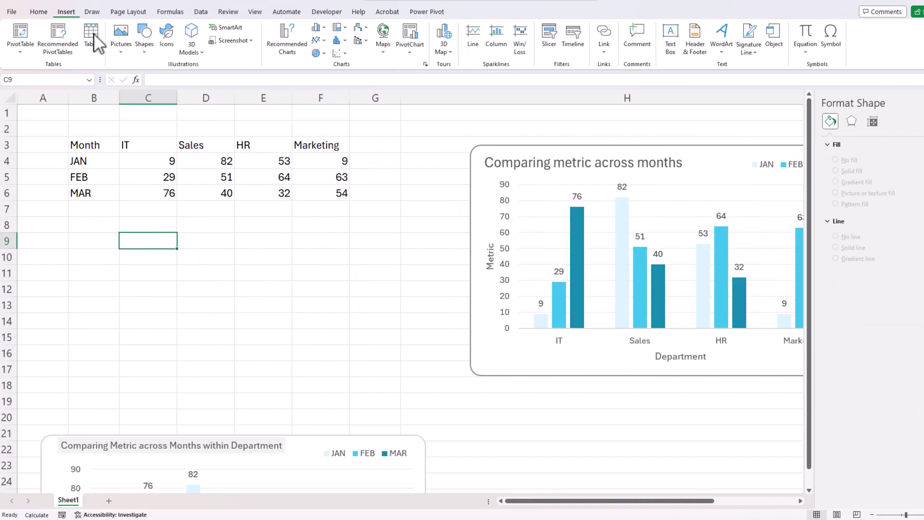
left_click(325, 28)
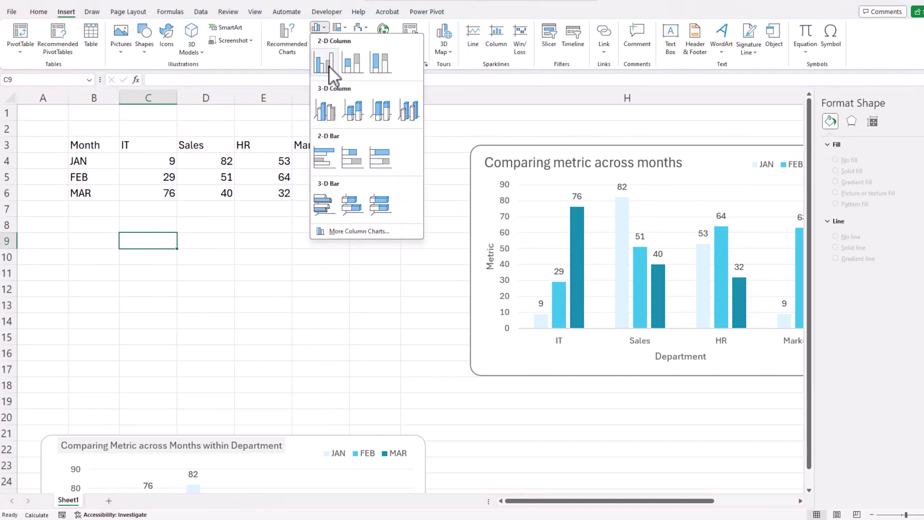
left_click(332, 72)
left_click_drag(353, 192, 274, 210)
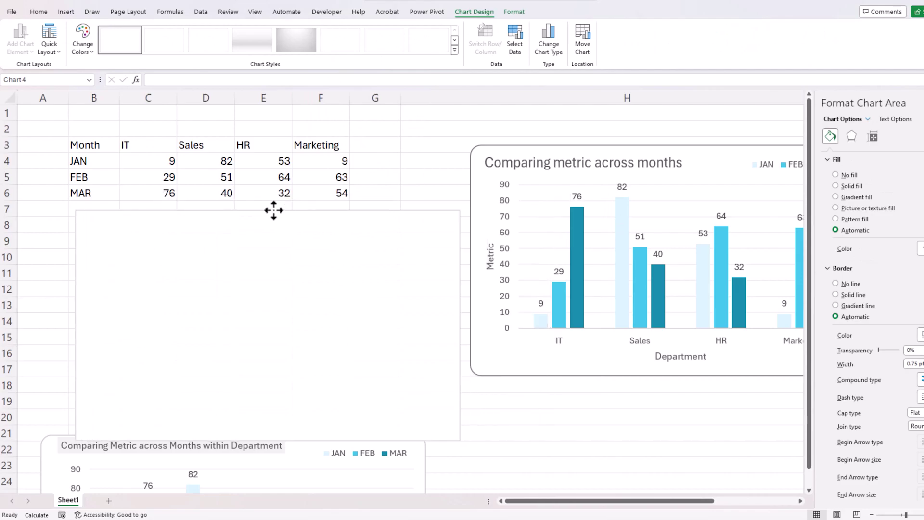
Add a JAN series to the blank chart, named from B4 with values C4:F4
right_click(246, 262)
left_click(290, 363)
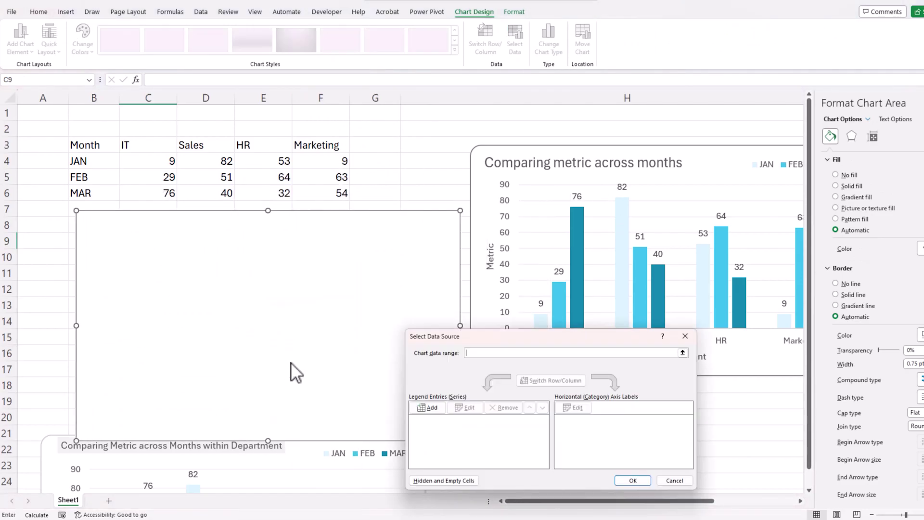
left_click(443, 409)
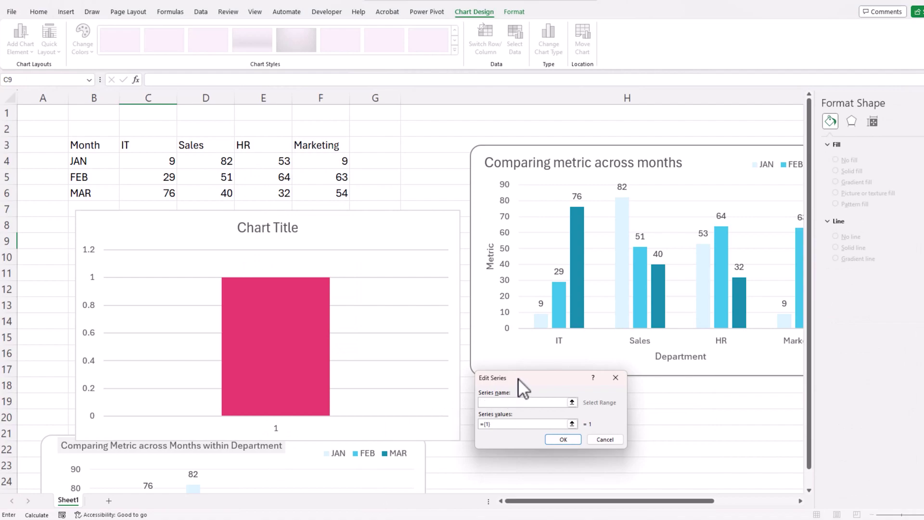
left_click_drag(518, 377, 450, 229)
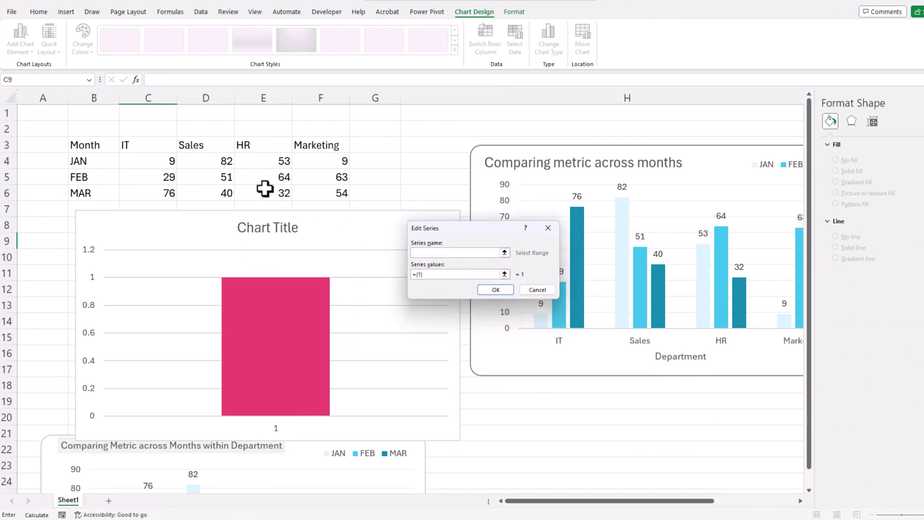
left_click(96, 161)
left_click(483, 274)
left_click_drag(148, 161, 321, 160)
left_click_drag(483, 234, 483, 234)
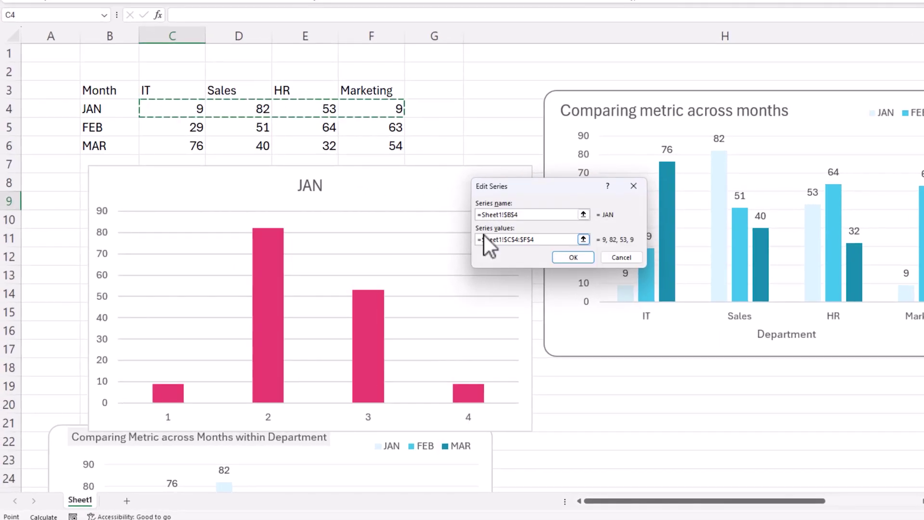
key("Return")
Set the category axis labels to the department headers C3:F3
left_click(647, 393)
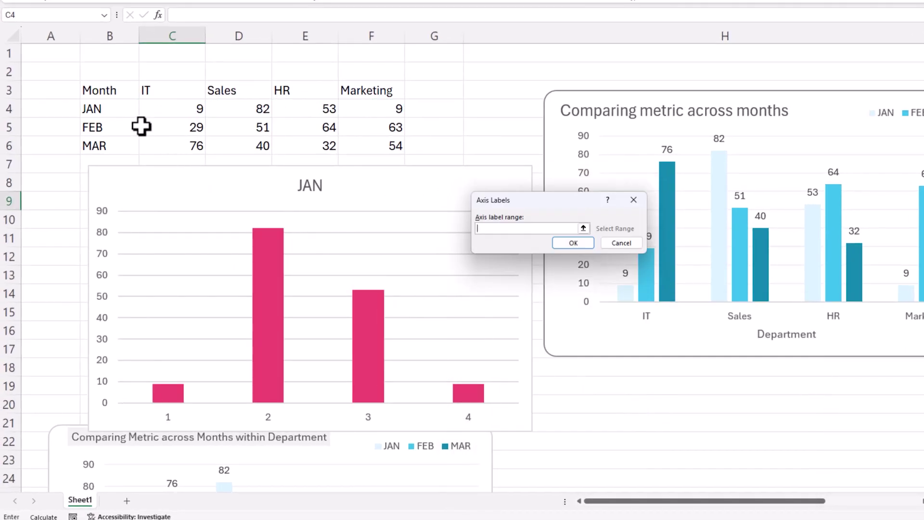
left_click_drag(161, 91, 346, 94)
key("Return")
Add a FEB series named from B5 with values C5:F5, fixing the faulty values entry
left_click(500, 394)
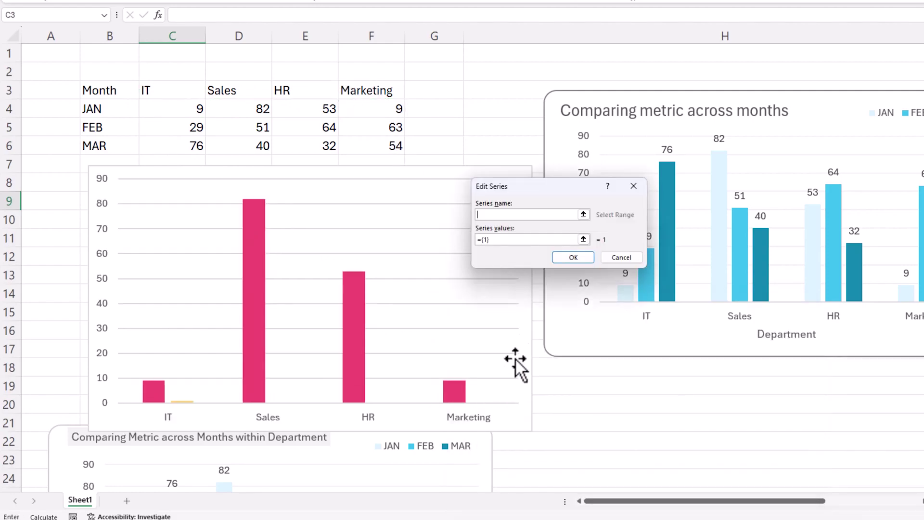
left_click(136, 127)
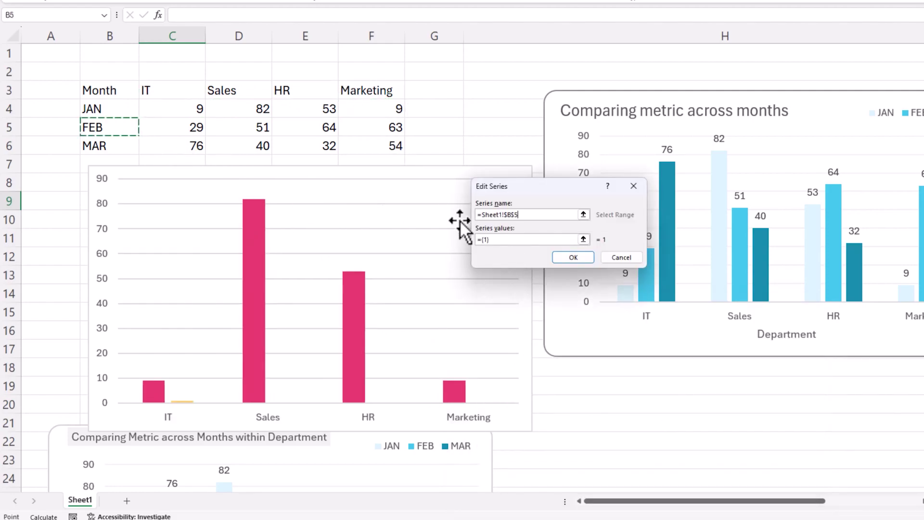
left_click(518, 239)
left_click_drag(198, 128, 396, 128)
left_click(538, 259)
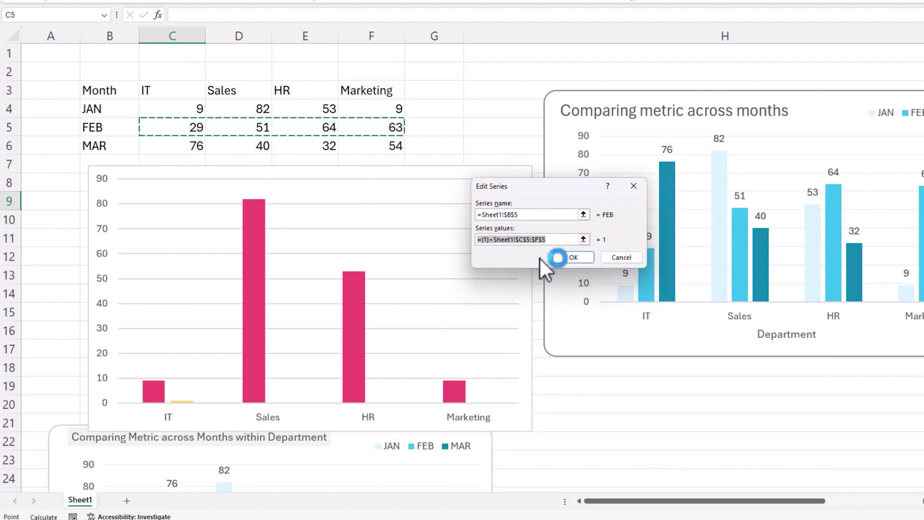
left_click(497, 243)
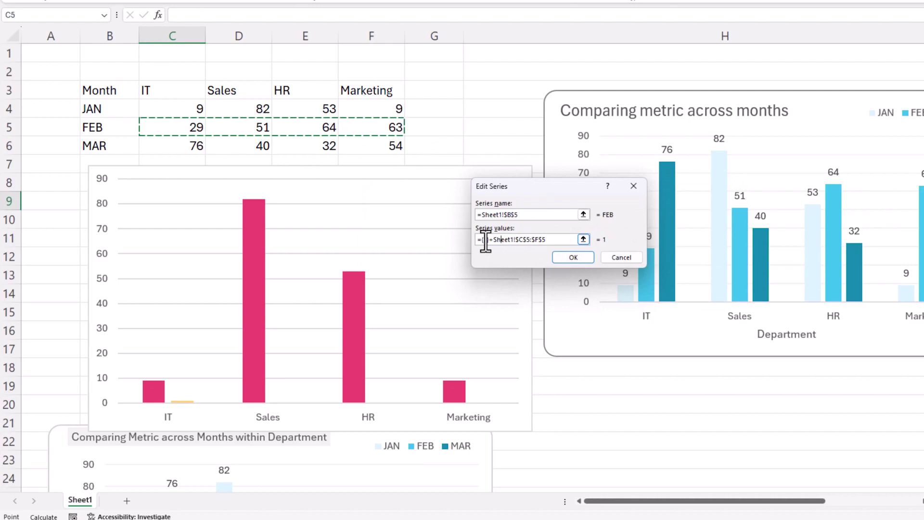
left_click_drag(482, 239, 490, 239)
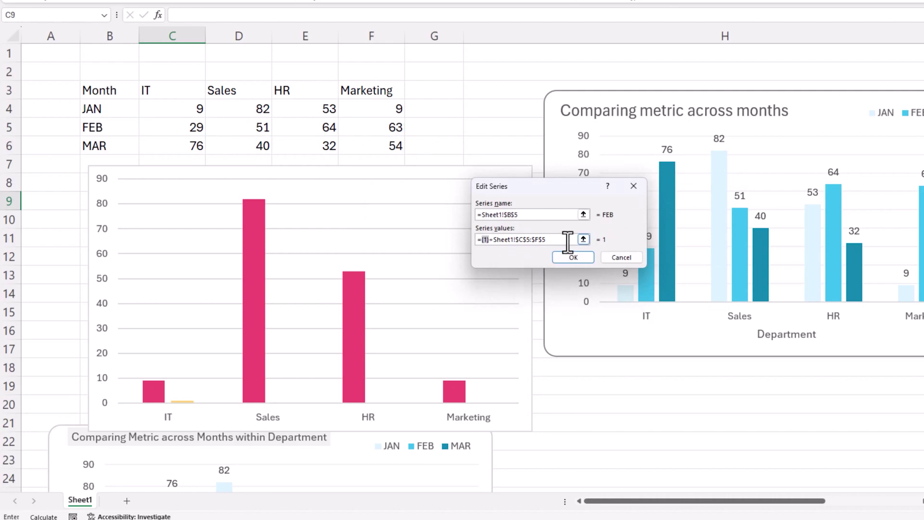
left_click_drag(568, 240, 458, 234)
key("BackSpace")
left_click_drag(202, 129, 380, 129)
key("Return")
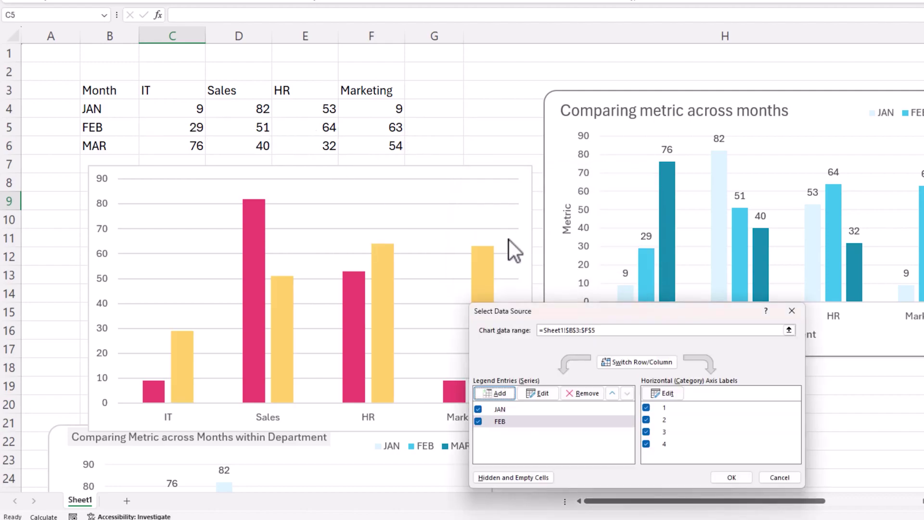
Set the category axis labels to the department headers C3:F3
left_click(663, 393)
left_click(120, 114)
left_click_drag(151, 90, 353, 87)
key("Return")
Apply the data source changes and add data labels to the FEB columns (29, 51, 64, 63)
left_click(728, 476)
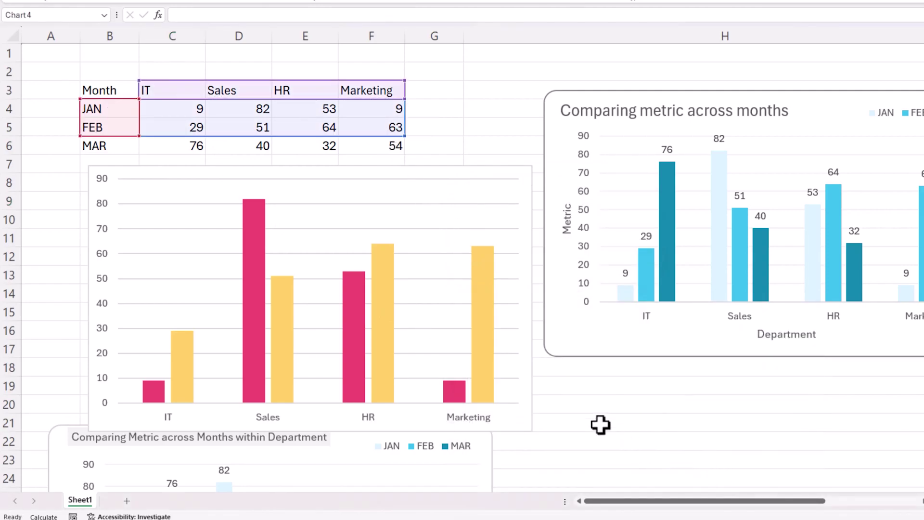
mouse_move(391, 259)
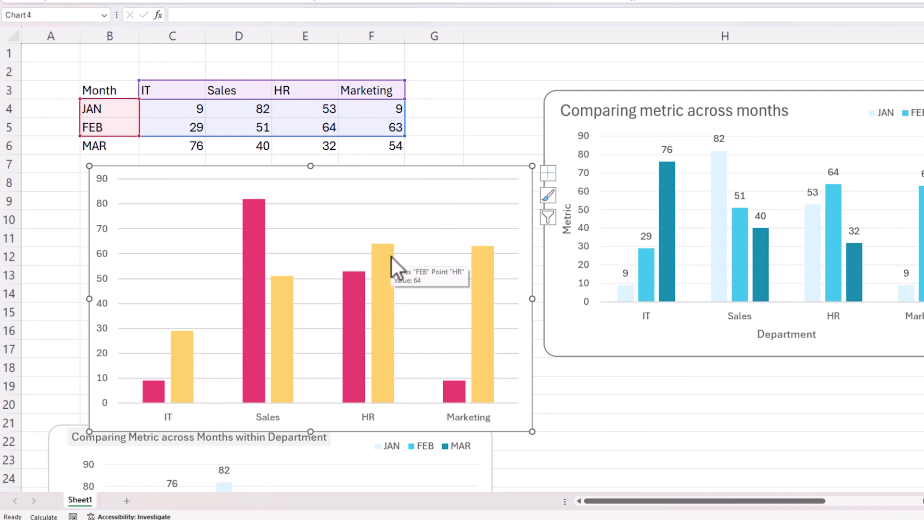
right_click(391, 258)
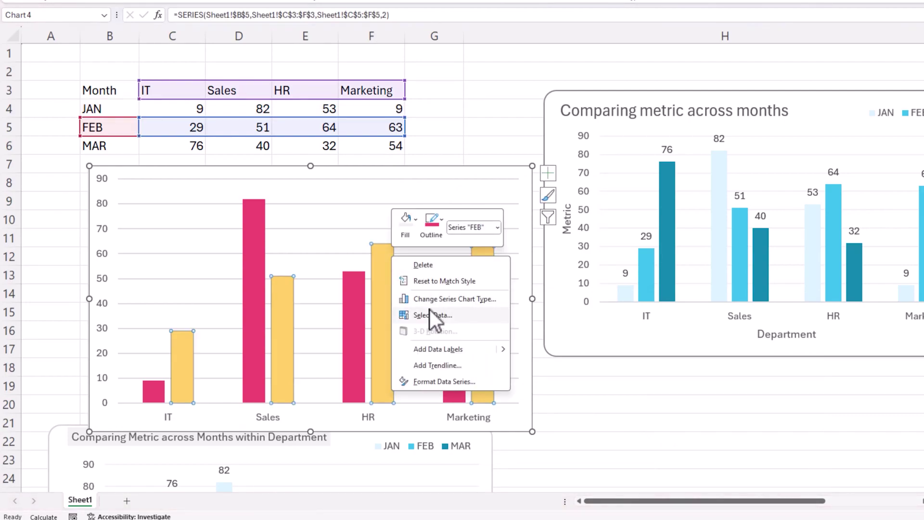
left_click(443, 352)
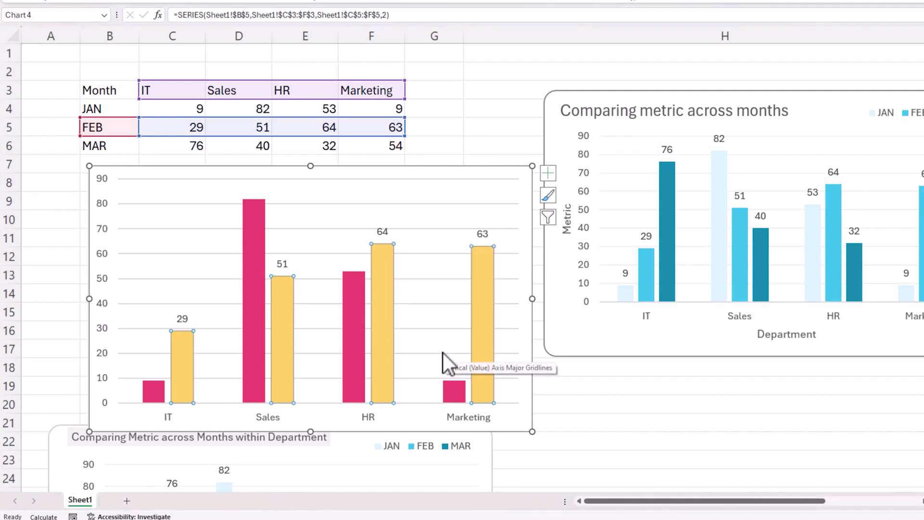
Select the styled department chart and close the Format Chart Area pane
left_click(606, 351)
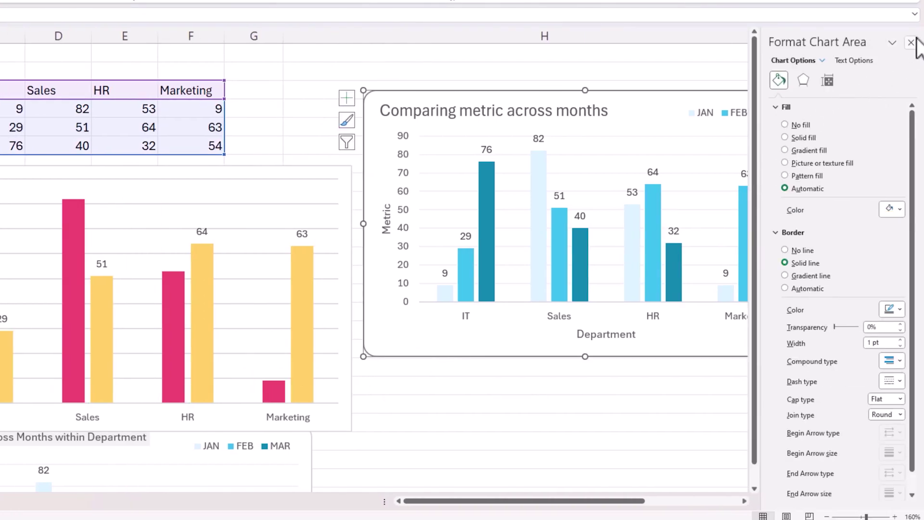
left_click(912, 42)
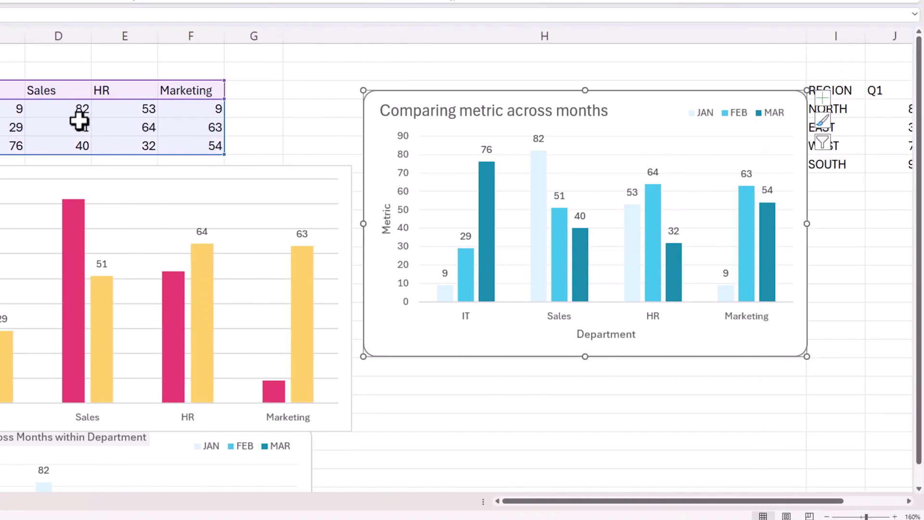